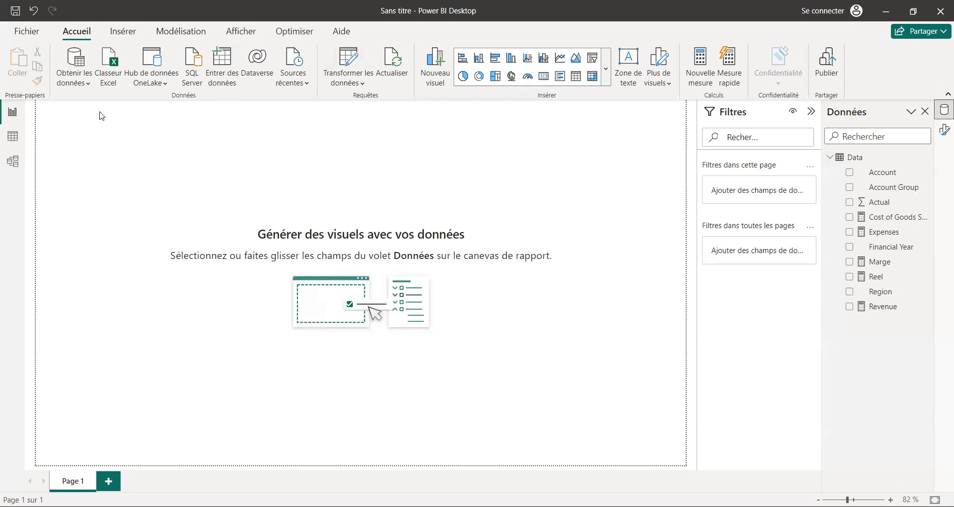
Examine the Financial Year, Account Group, Account and Actual columns of the Data table and return to the report page
click(14, 144)
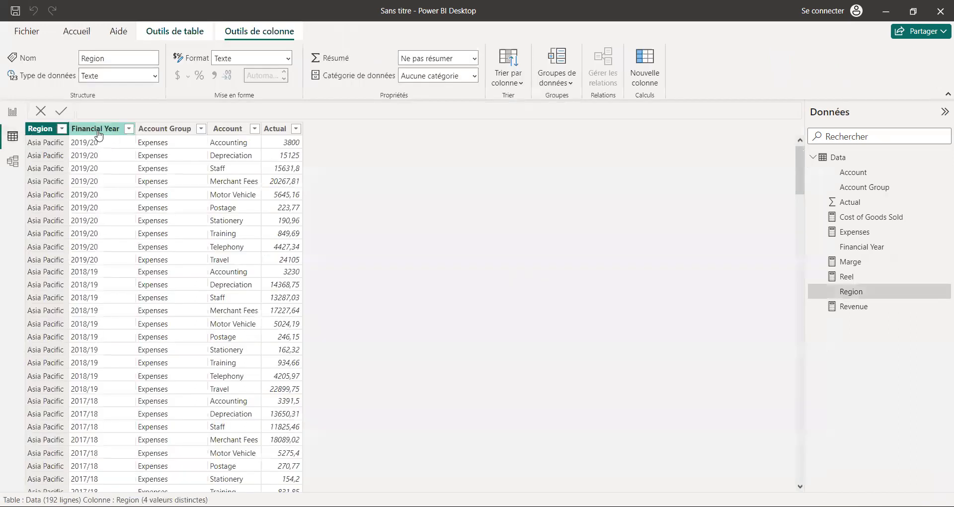
click(97, 130)
click(154, 130)
click(225, 130)
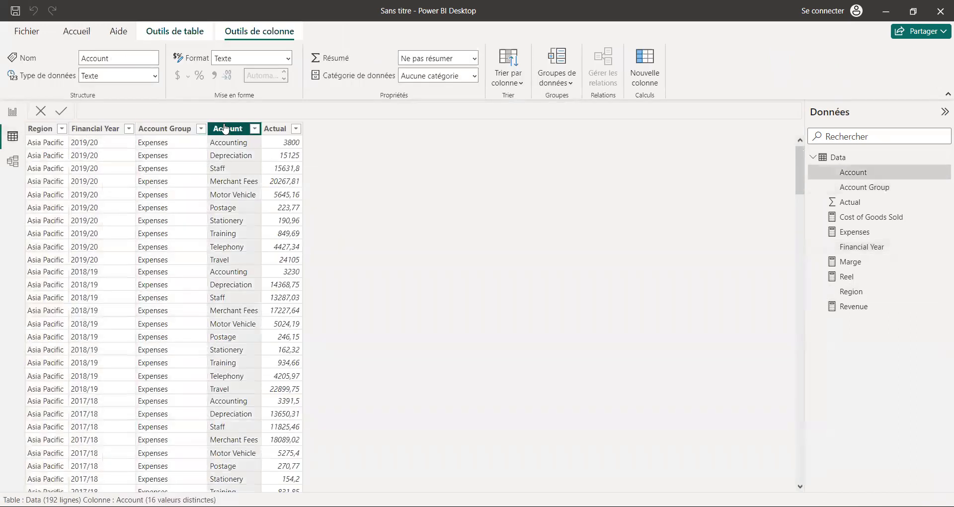
click(271, 130)
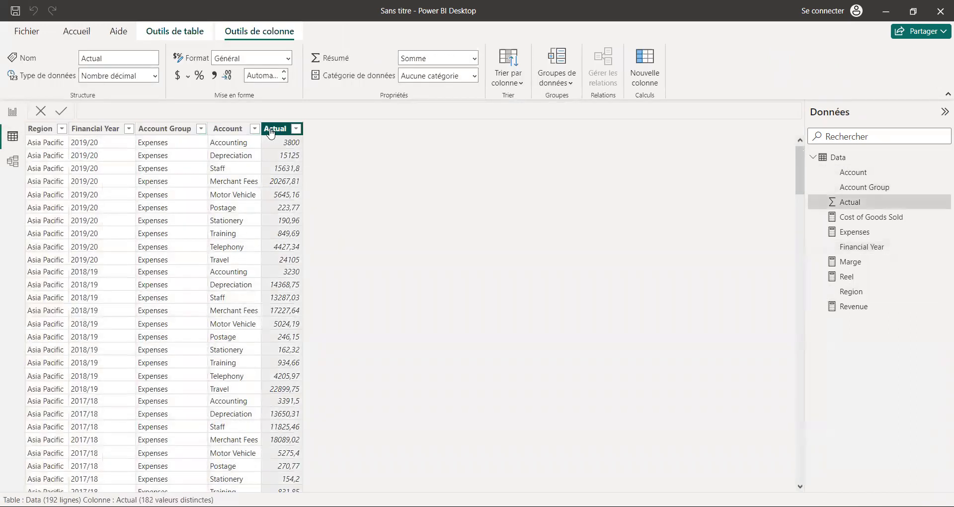
click(5, 117)
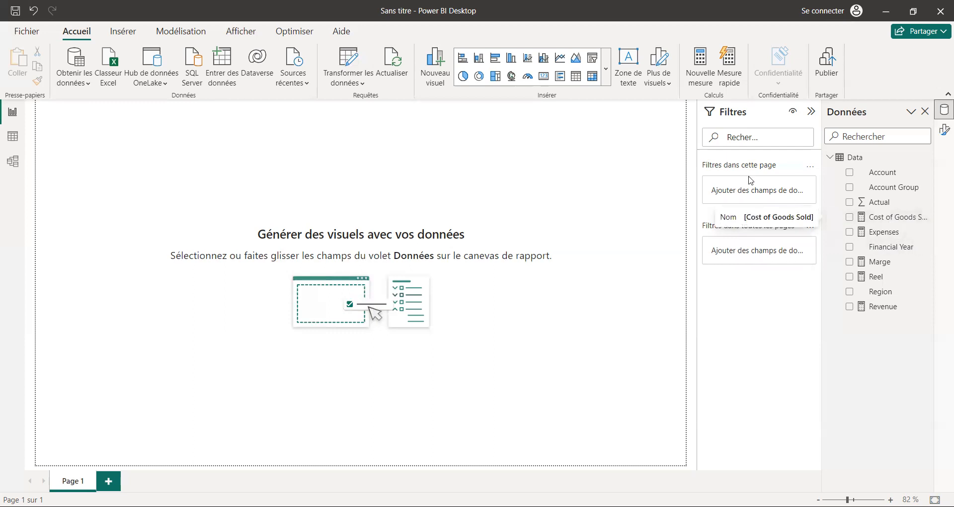
Insert a Card (new) visual on the report page and add the Revenue measure as its data
click(606, 79)
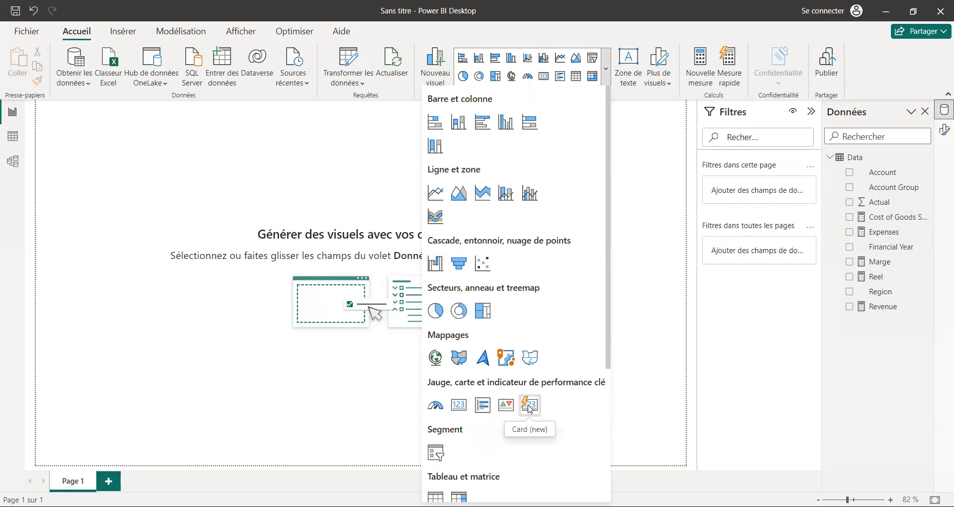
click(529, 407)
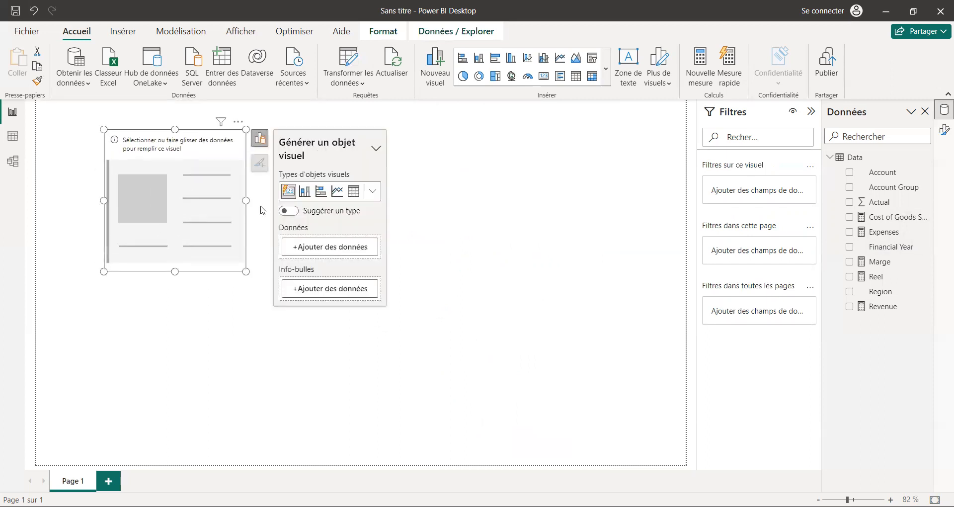
click(321, 247)
text(Rev)
key(BackSpace)
text(v)
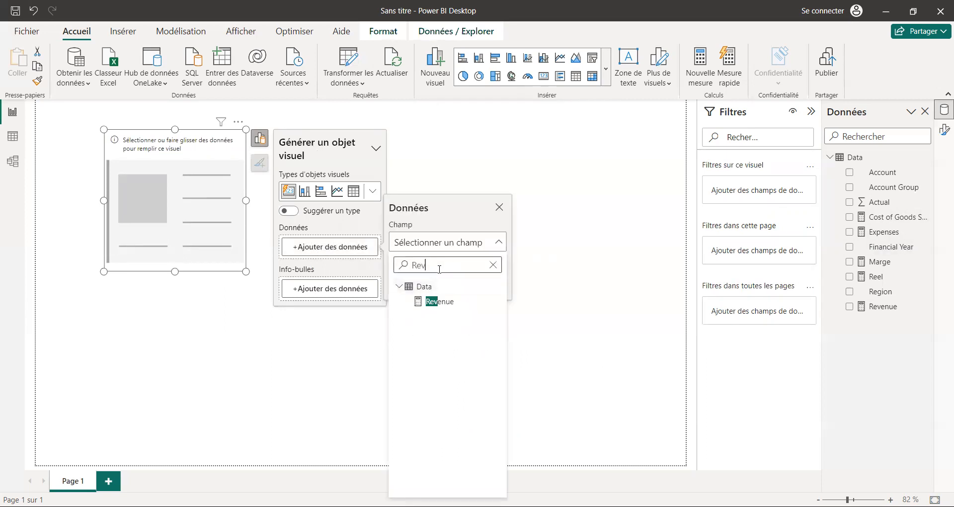
click(445, 302)
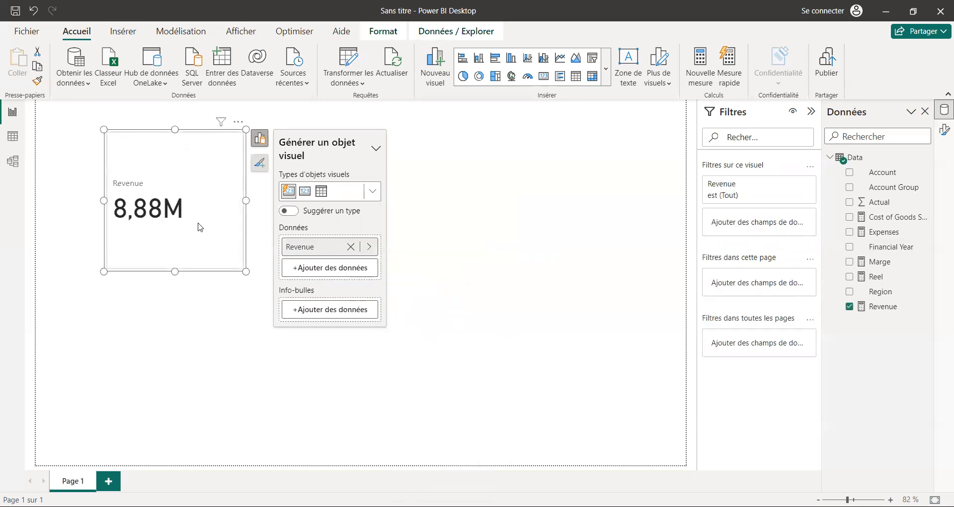
Add the Cost of Goods Sold and Marge measures to the same card visual
click(338, 269)
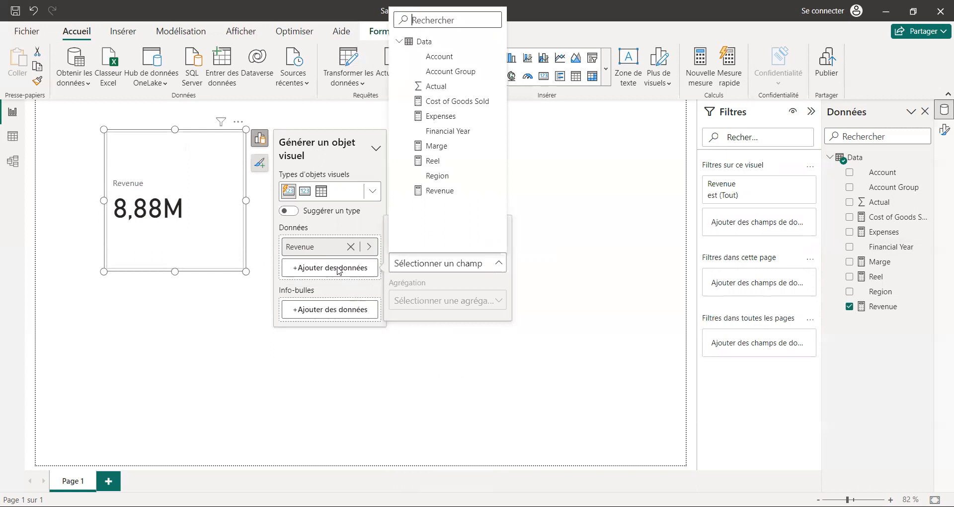
click(460, 100)
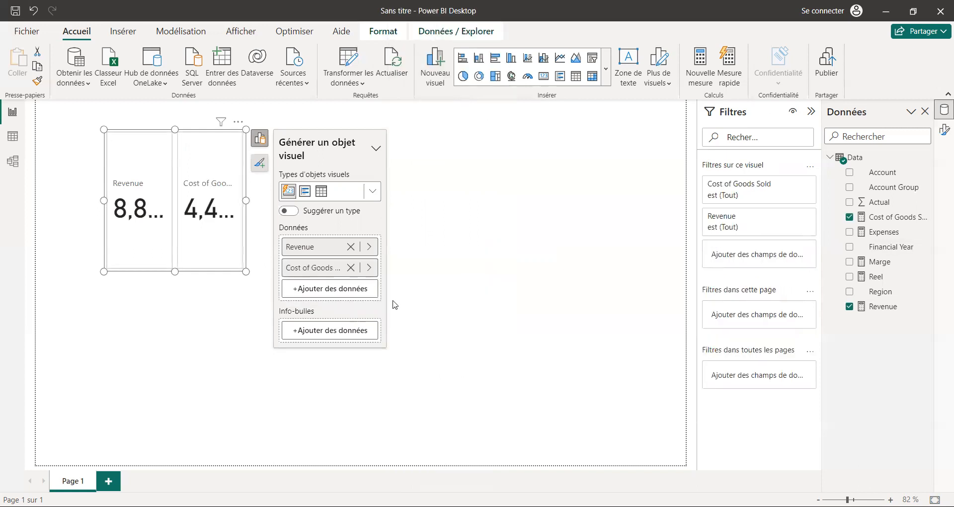
click(356, 290)
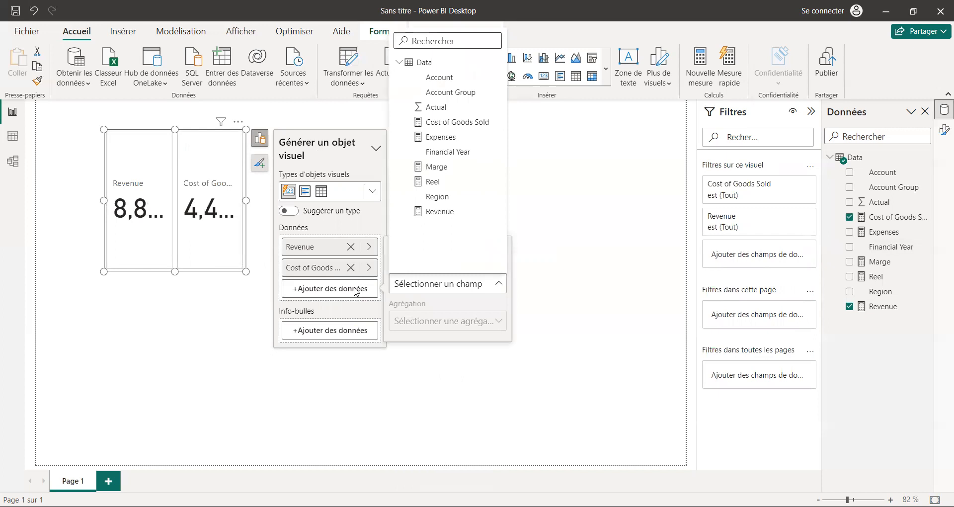
click(444, 168)
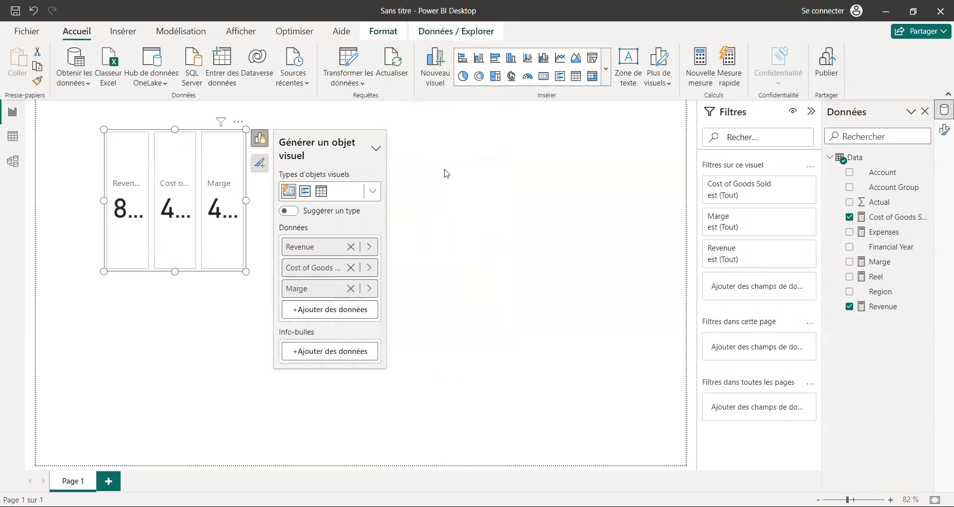
Widen the card visual to show its three measures in full and move it toward the middle of the page
drag(246, 201, 549, 193)
drag(502, 222, 541, 225)
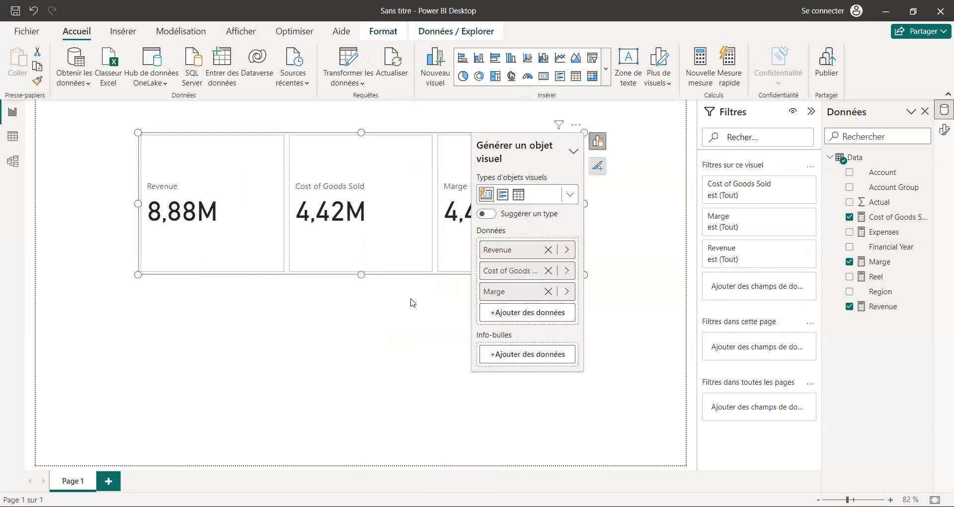
click(402, 324)
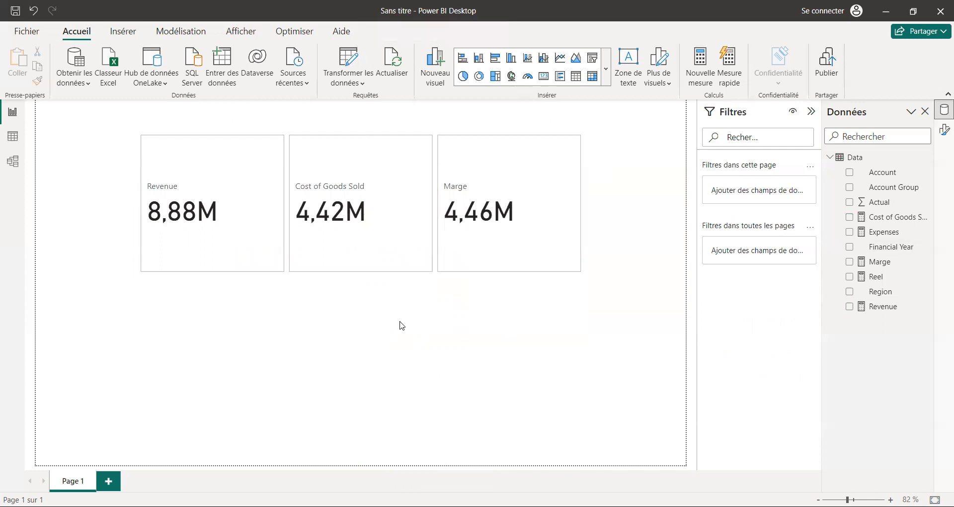
click(485, 245)
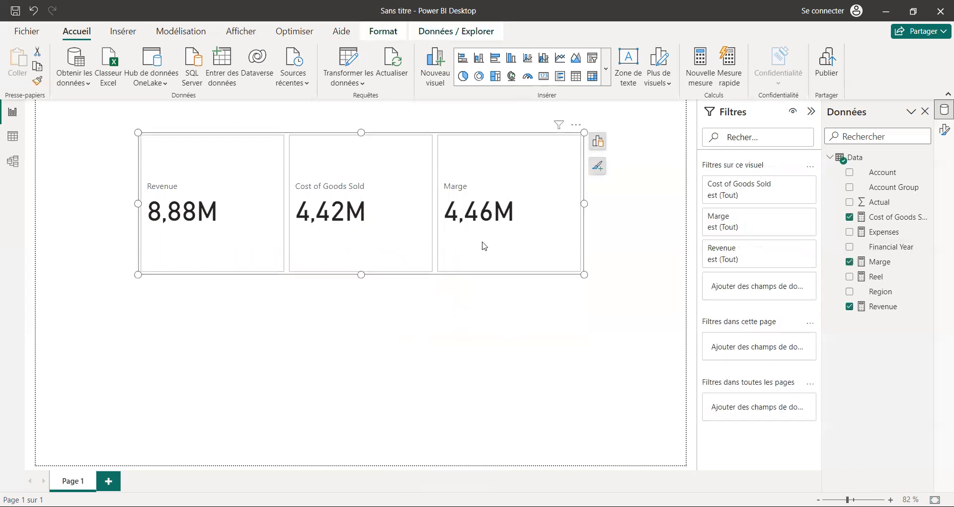
click(315, 399)
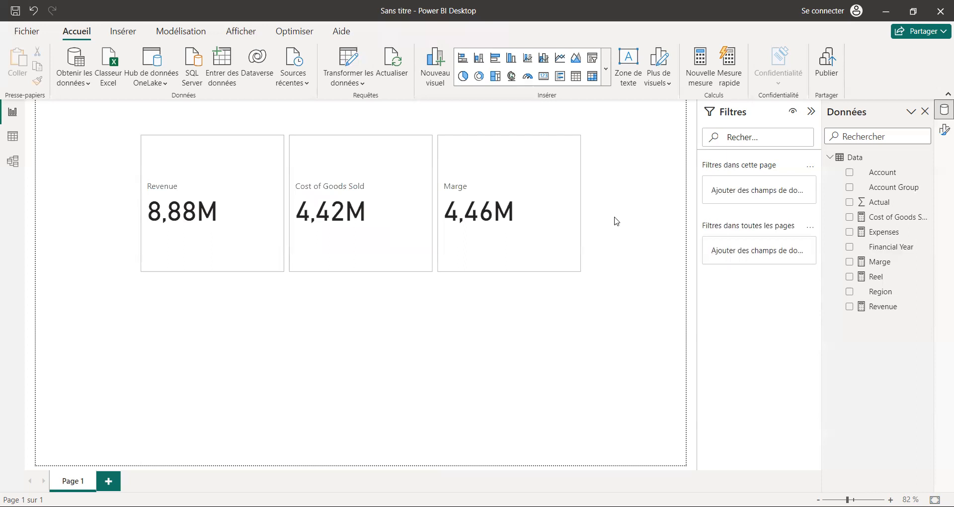
Insert a second Card (new) visual with the Expenses measure below the first one and delete it
click(605, 69)
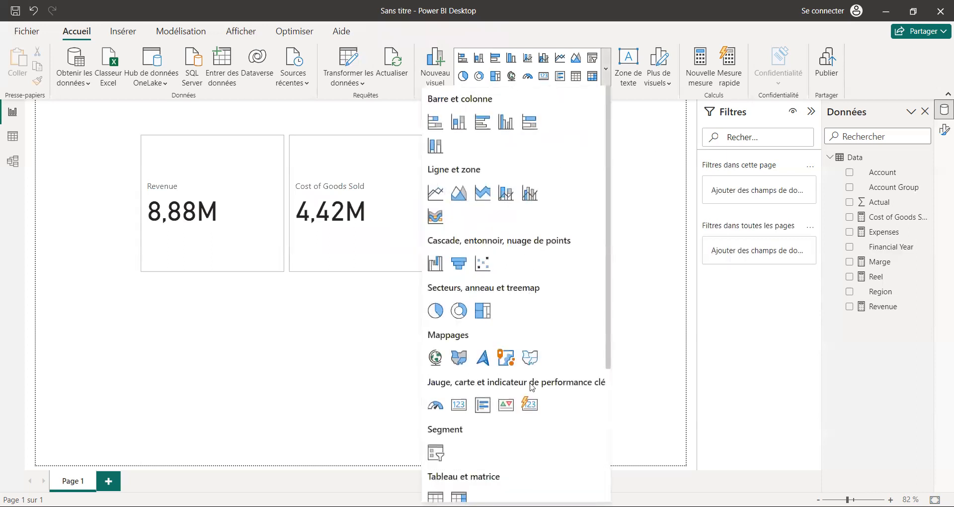
click(530, 404)
click(362, 430)
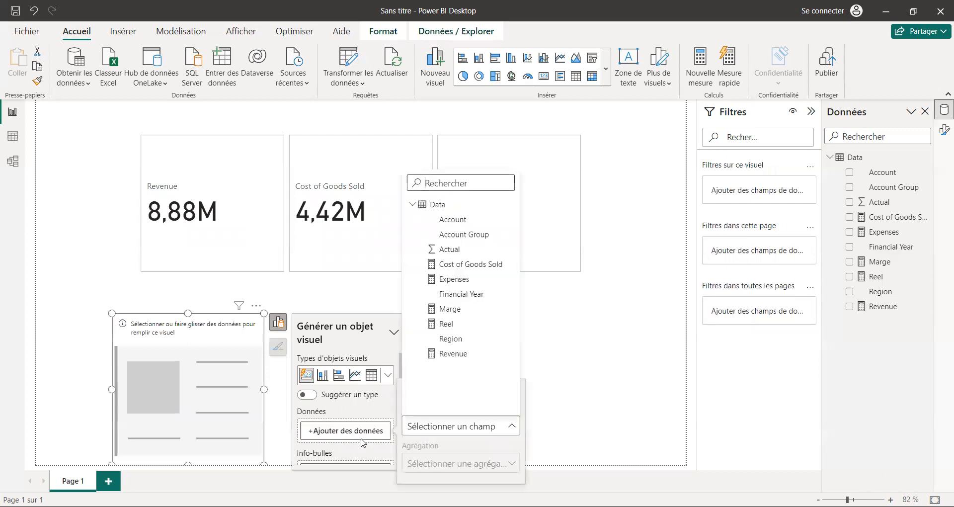
click(454, 279)
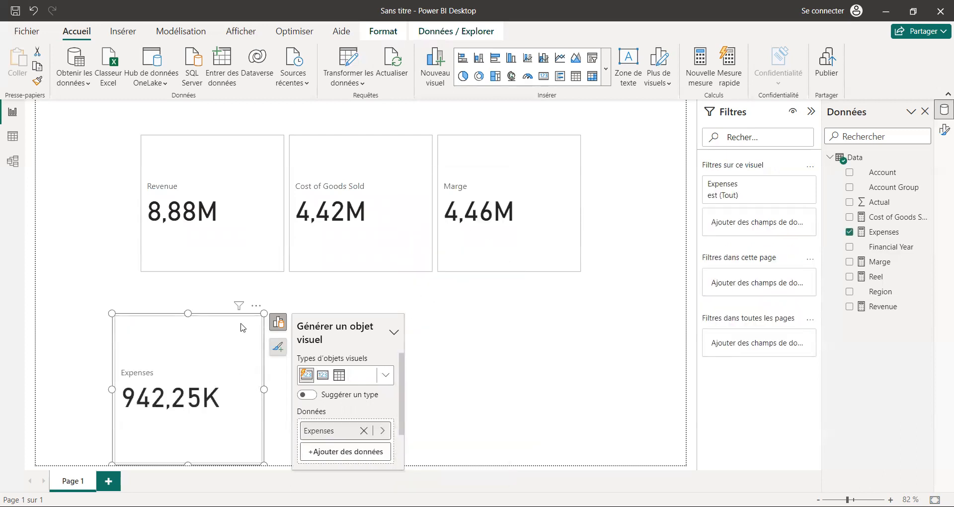
click(256, 306)
click(304, 351)
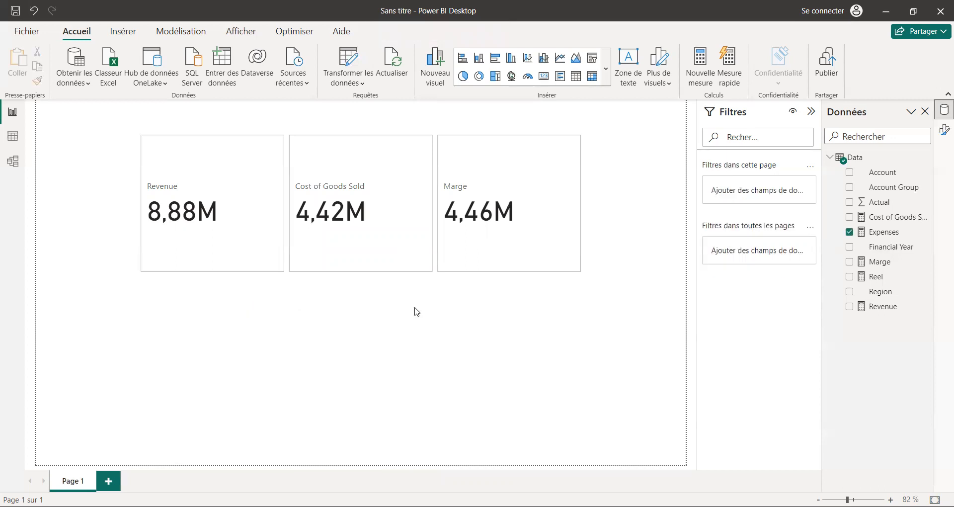
Open the formatting options of the three-measure card visual and expand the Cartes settings to review them
click(514, 222)
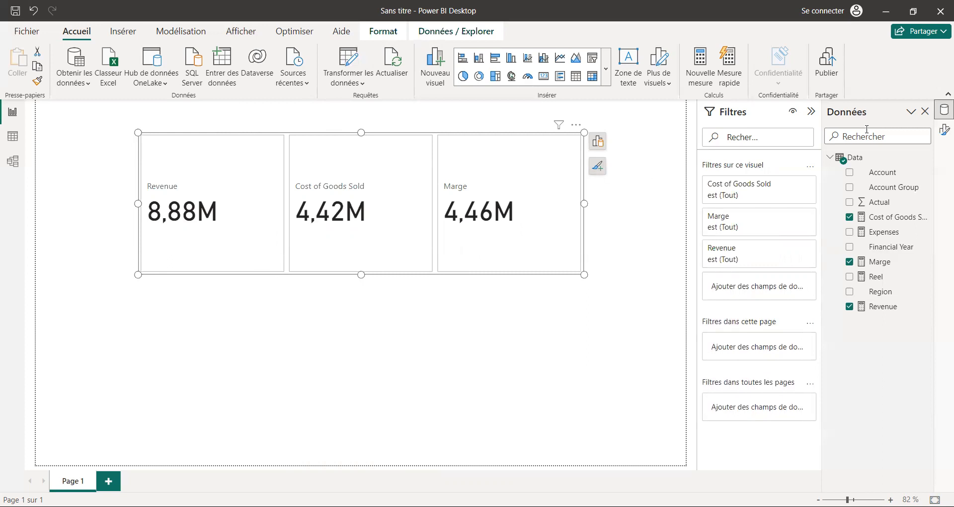
click(944, 130)
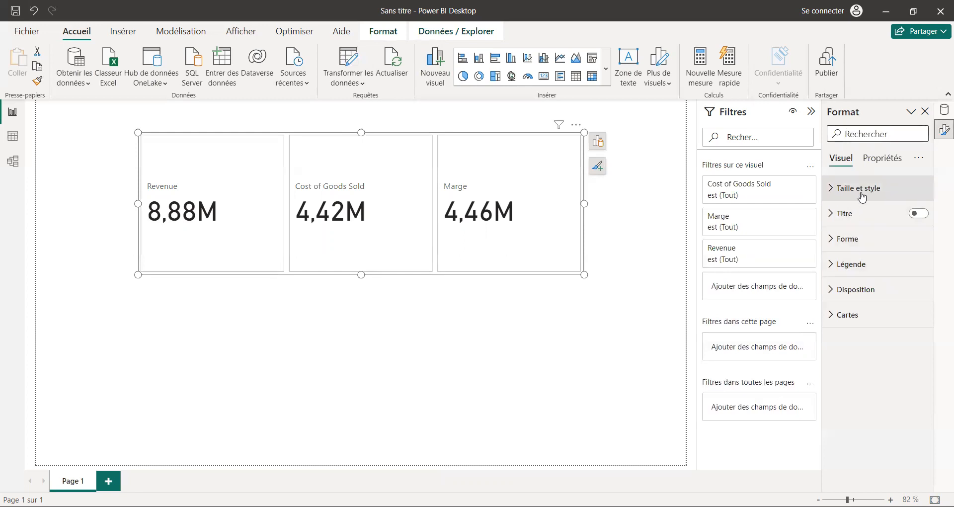
click(832, 325)
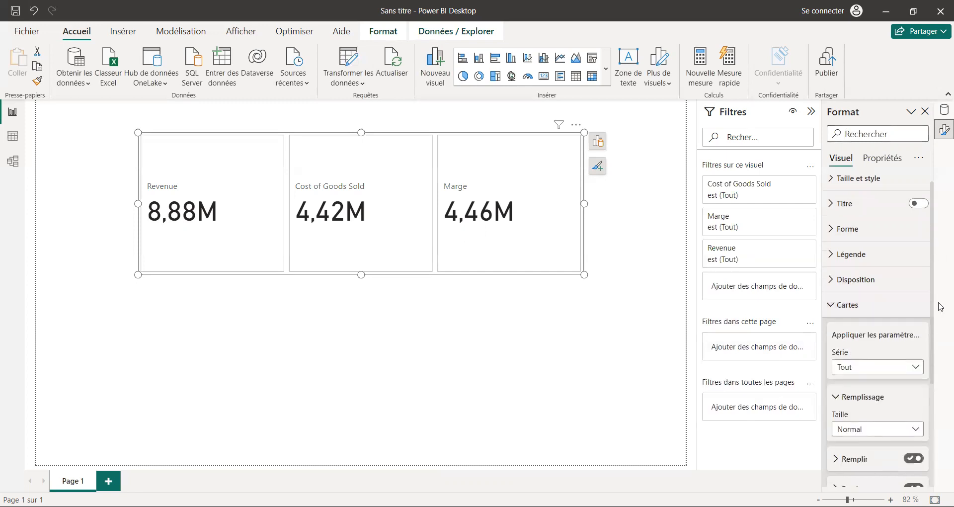
scroll(935, 318, down, 3)
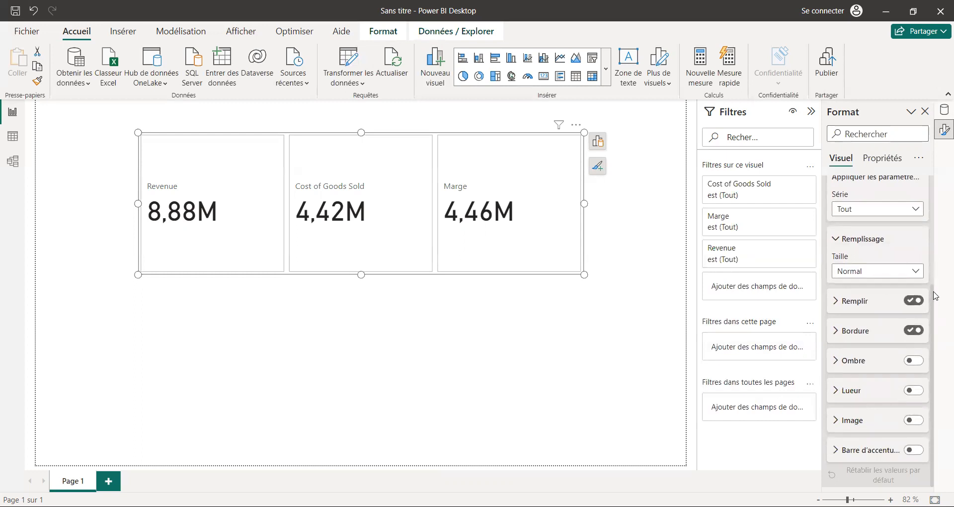
scroll(884, 278, up, 3)
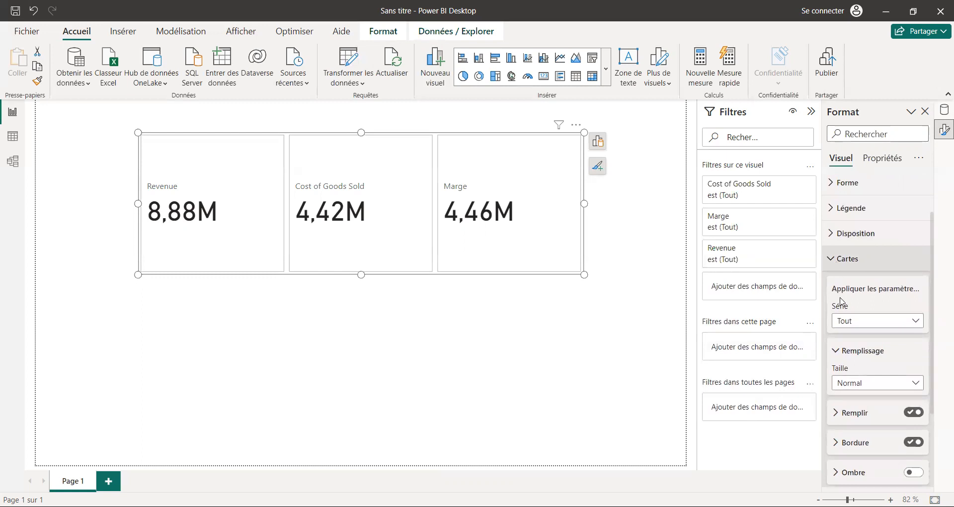
Try applying the Cartes settings to the Revenue series only and set the series back to Tout
click(869, 324)
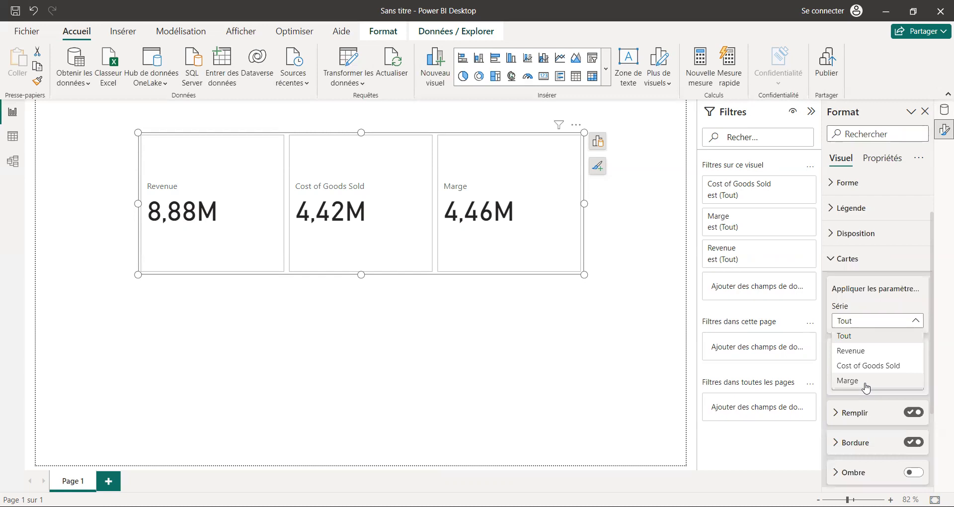
click(848, 337)
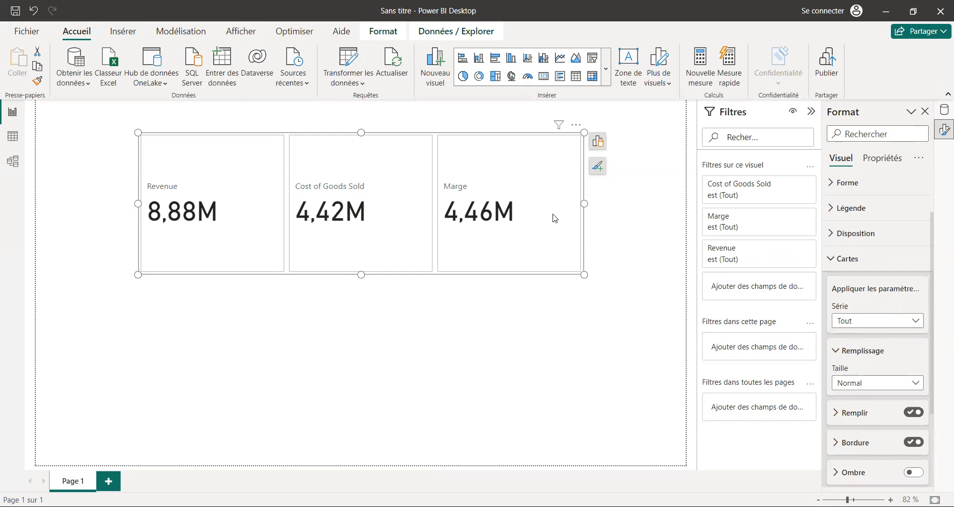
click(857, 321)
click(859, 351)
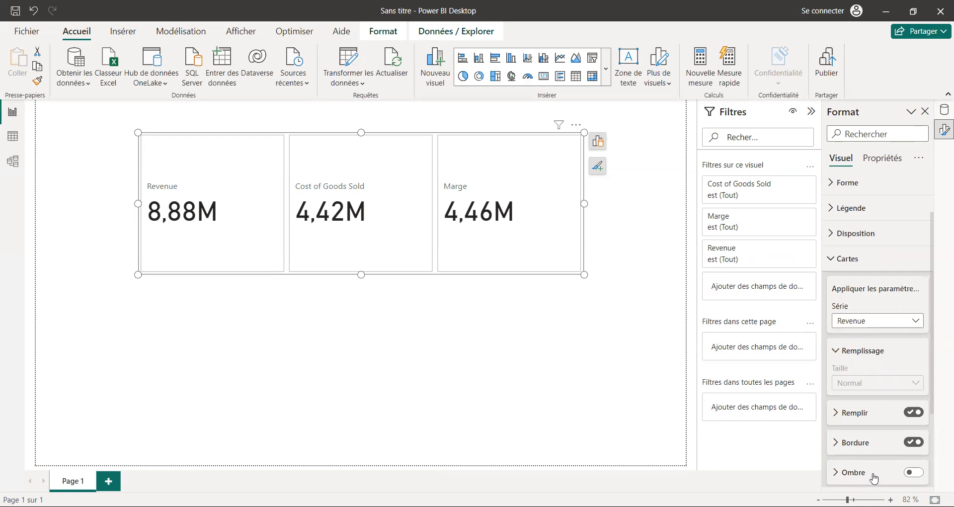
click(855, 324)
click(847, 336)
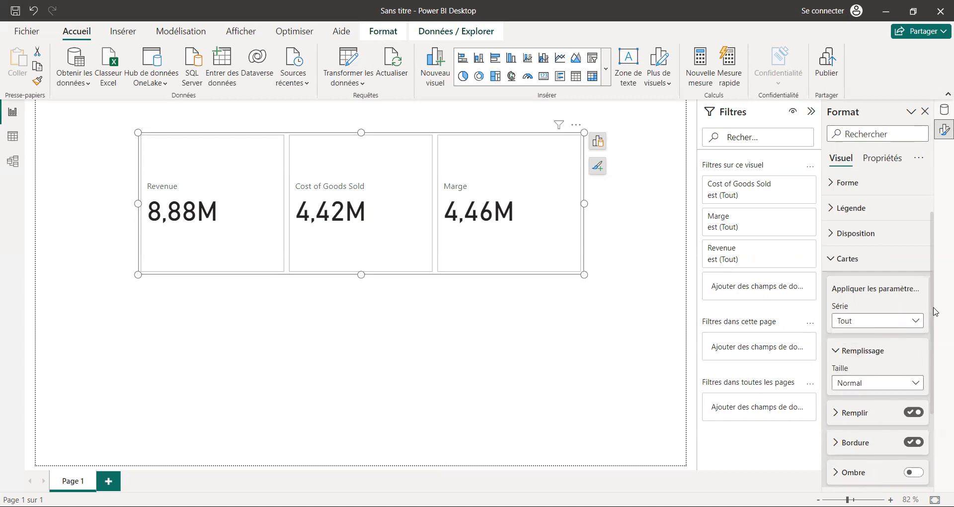
Turn on the image for all cards, load 10365210.png and set the image fit to Ajuster
drag(932, 324, 932, 419)
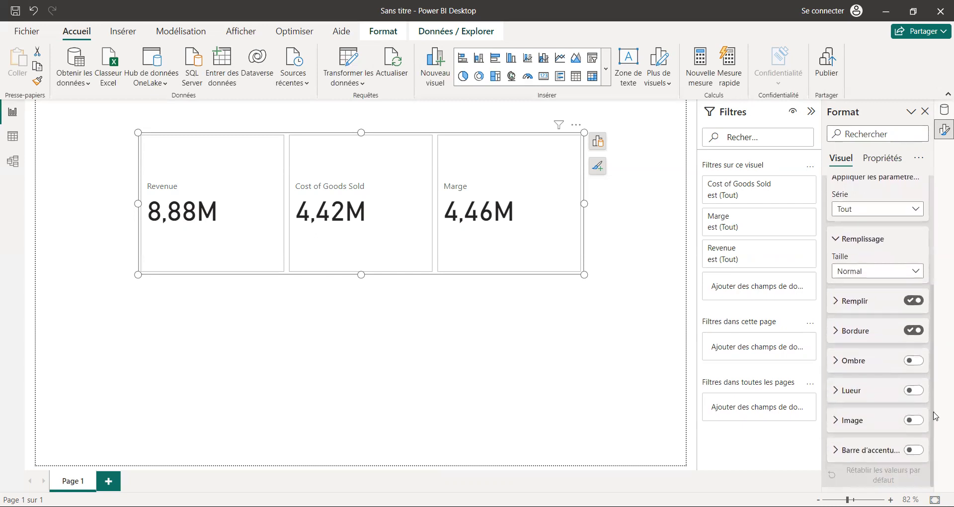
click(913, 420)
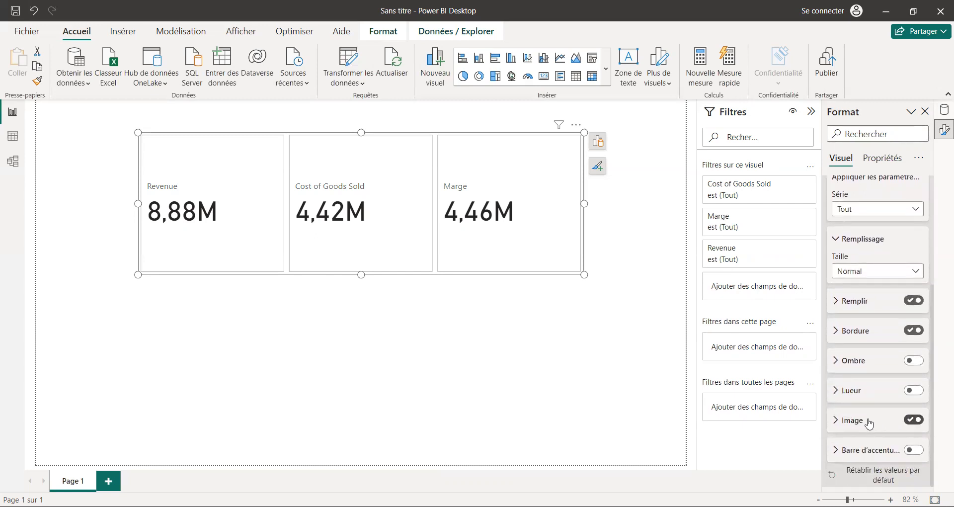
click(845, 420)
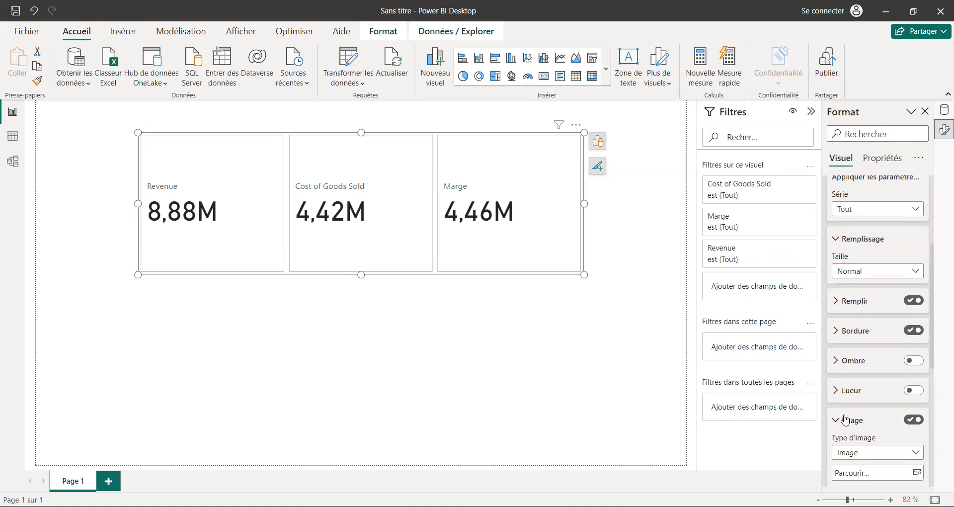
scroll(904, 370, down, 3)
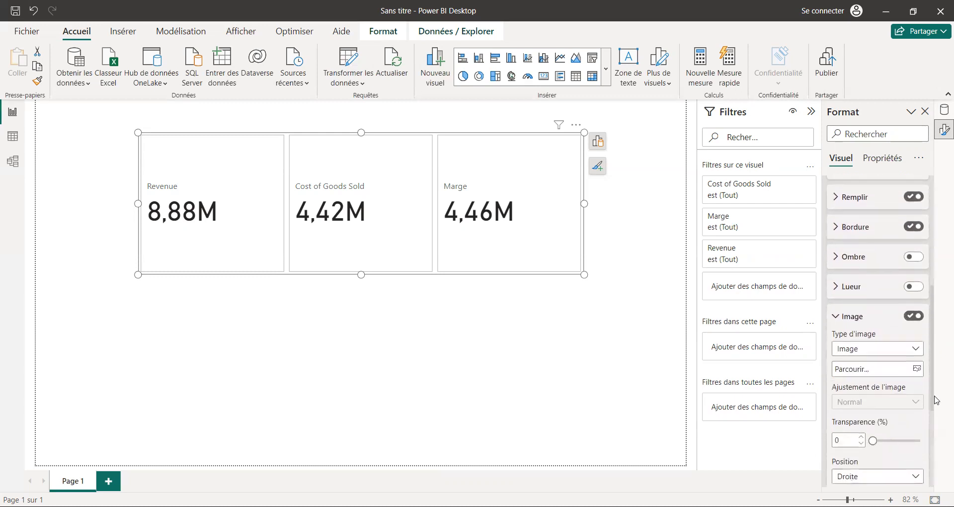
click(917, 360)
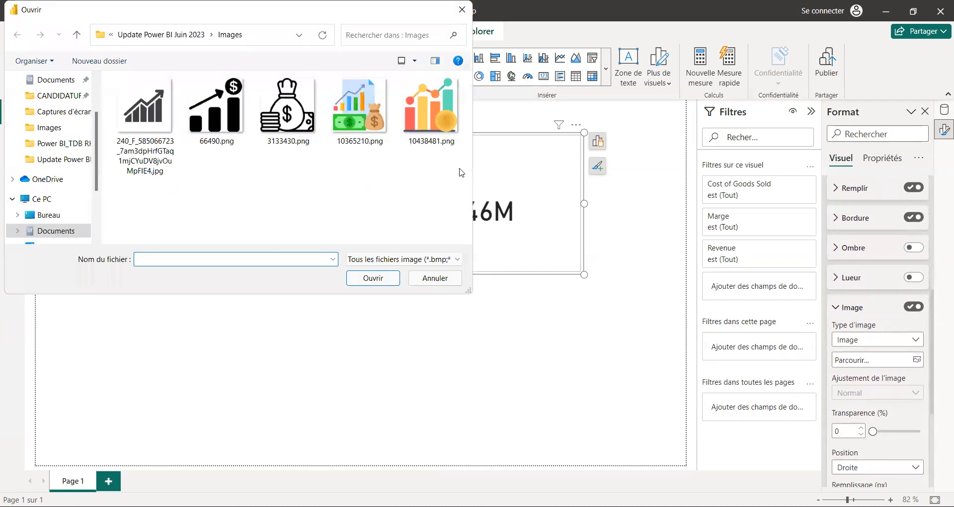
click(347, 114)
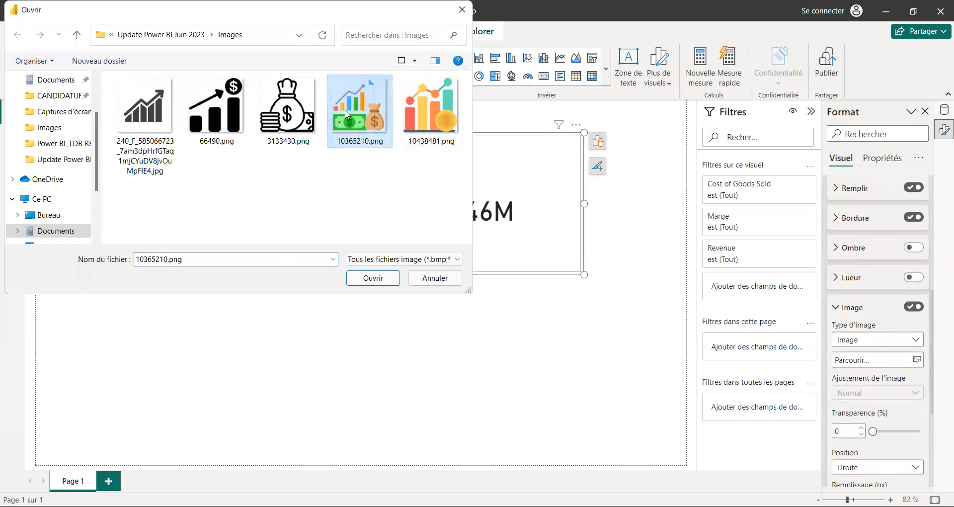
click(364, 281)
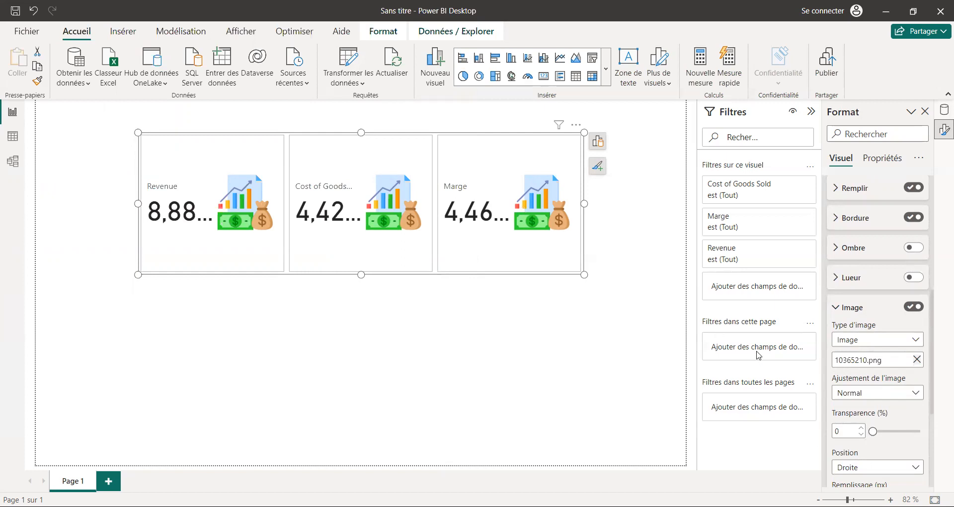
click(863, 397)
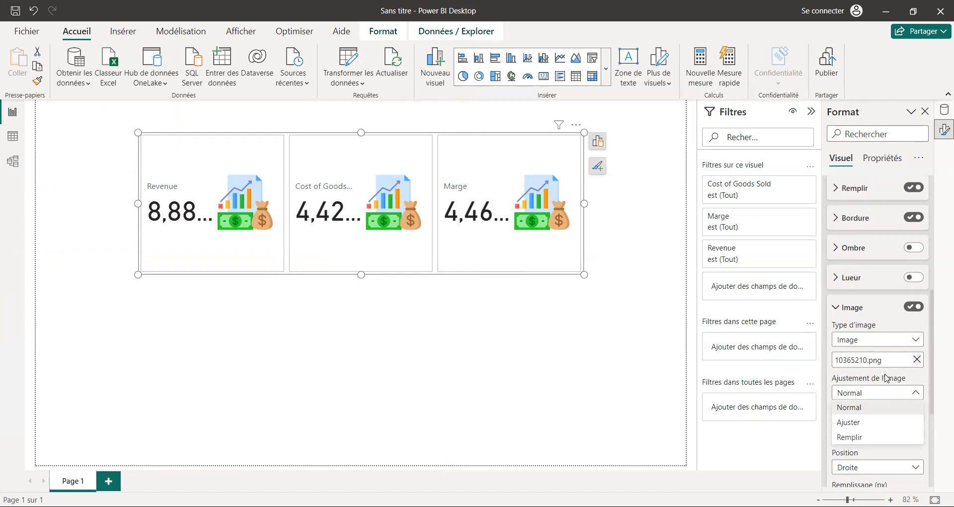
click(850, 423)
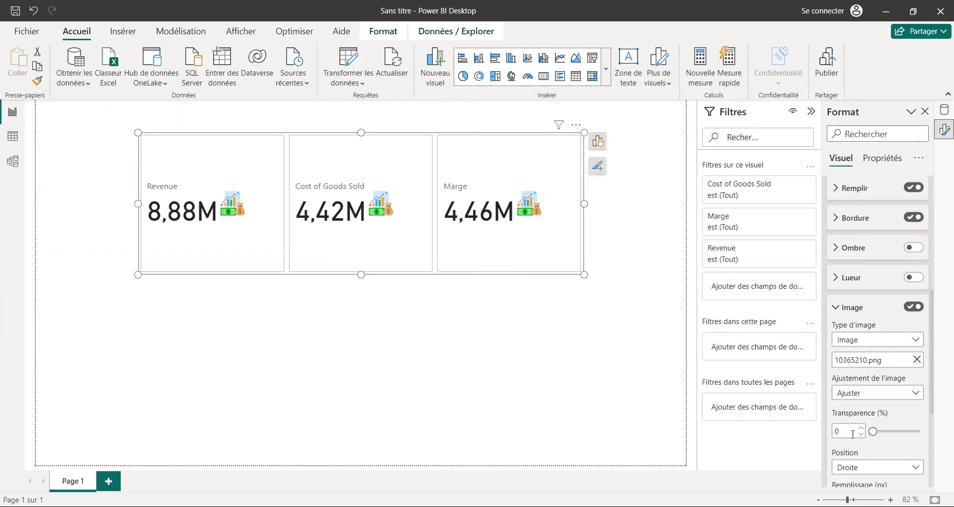
Try the image positions Bas and Haut on all cards
scroll(928, 363, down, 3)
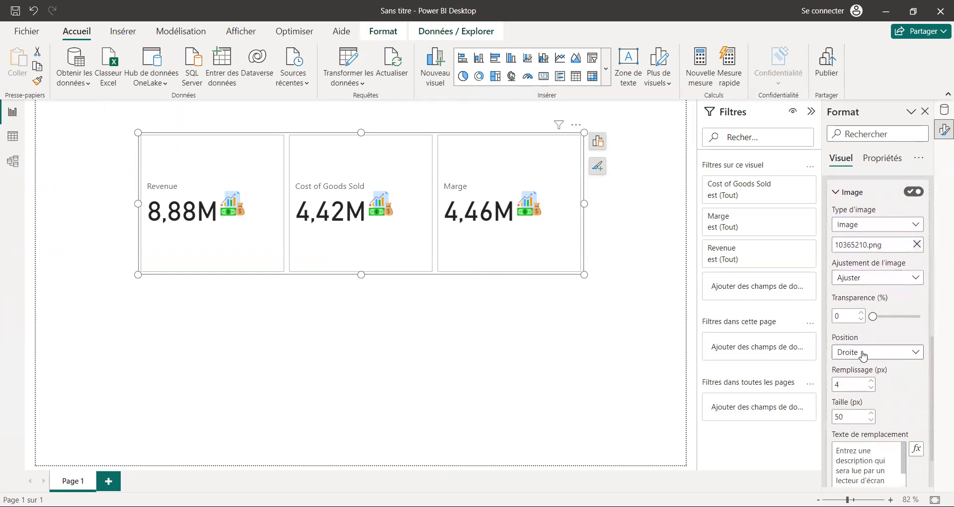
click(863, 354)
click(851, 396)
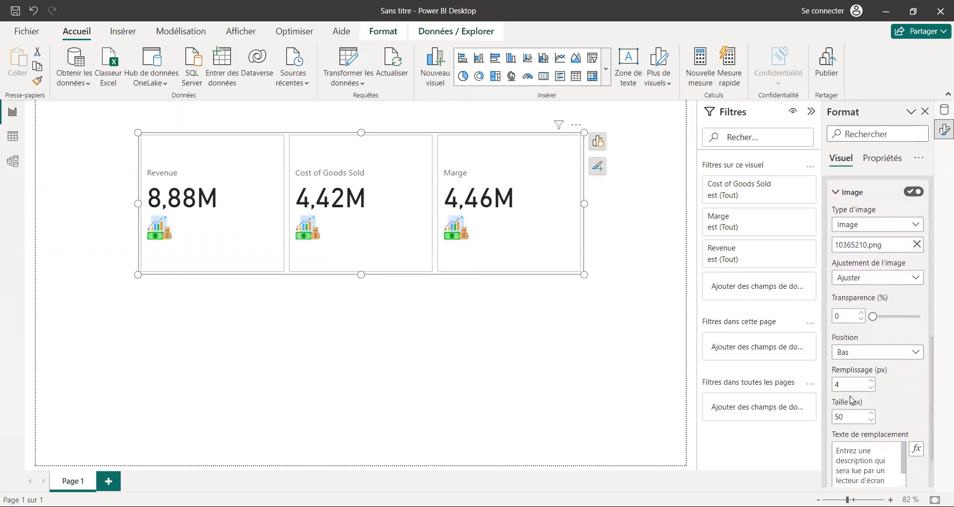
click(869, 353)
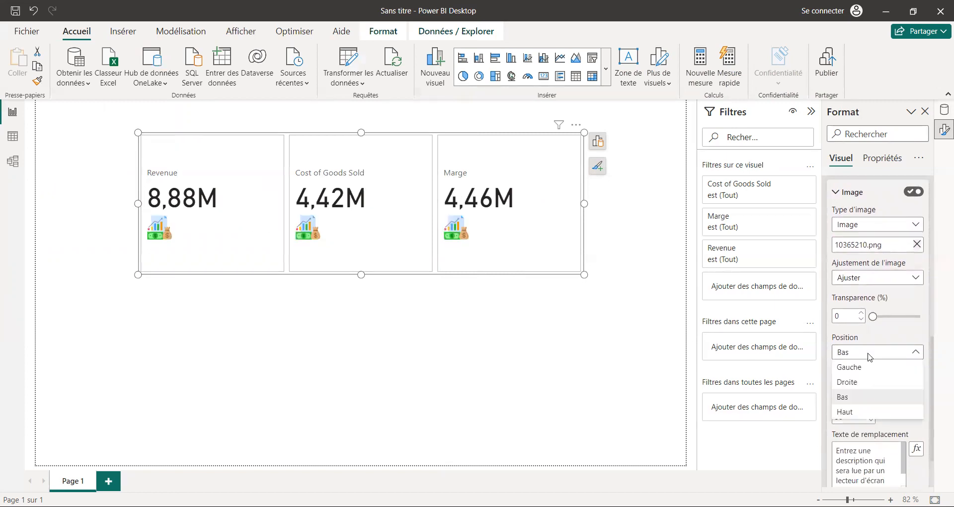
click(848, 411)
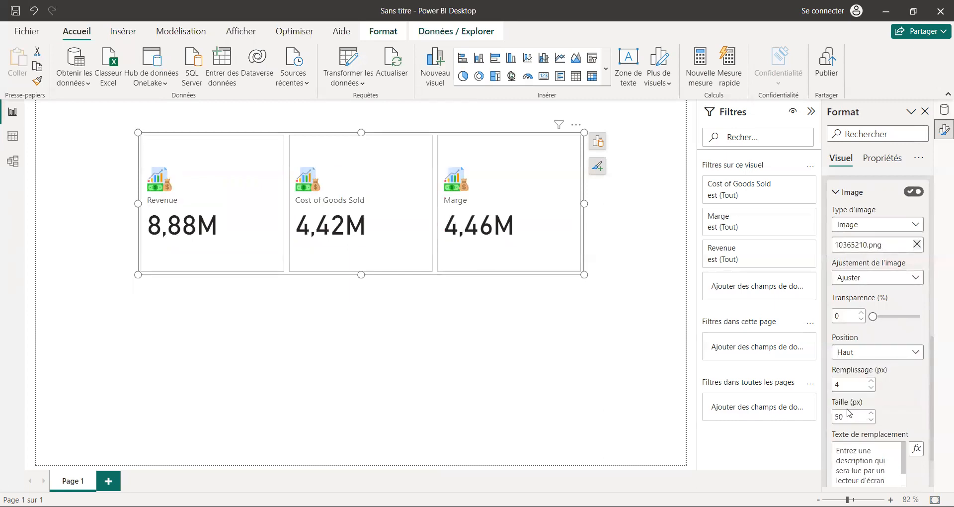
Set the card image position to Gauche and its size to 75 px
click(856, 354)
click(851, 368)
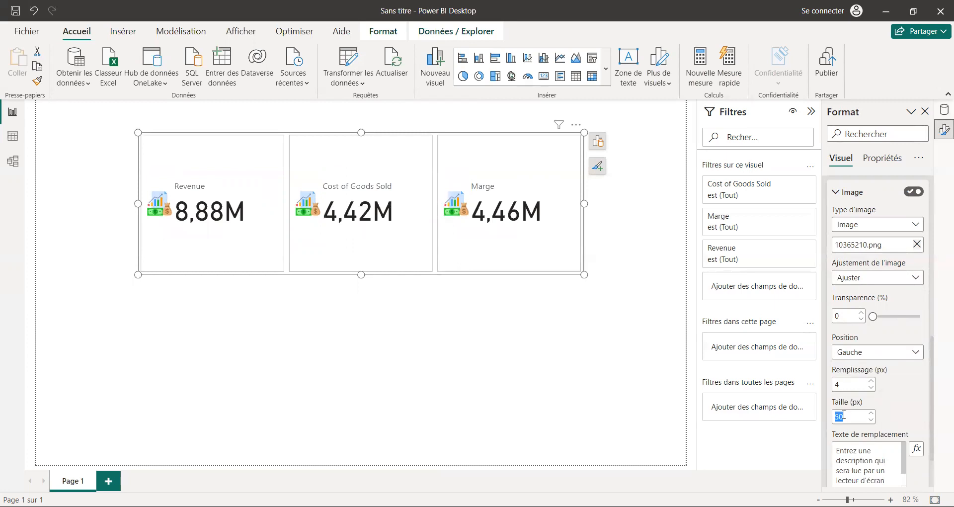
text(75)
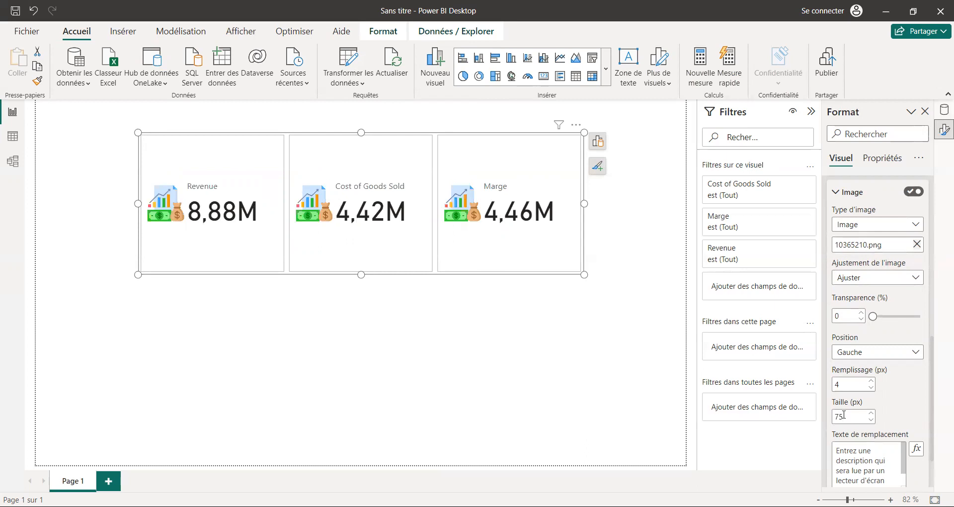
Try raising the card image transparency to 97% and set it back to 0%
scroll(931, 398, down, 2)
scroll(931, 397, up, 5)
scroll(931, 363, down, 3)
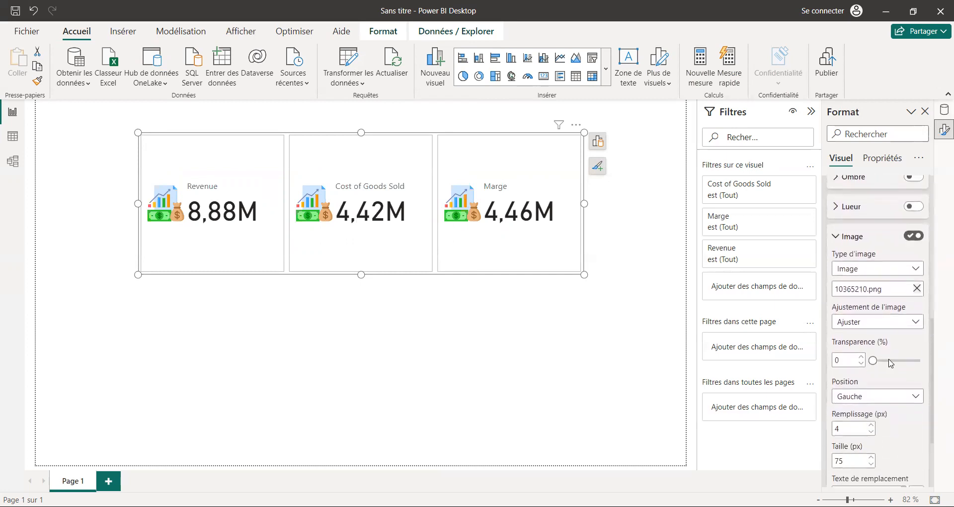
drag(873, 361, 917, 360)
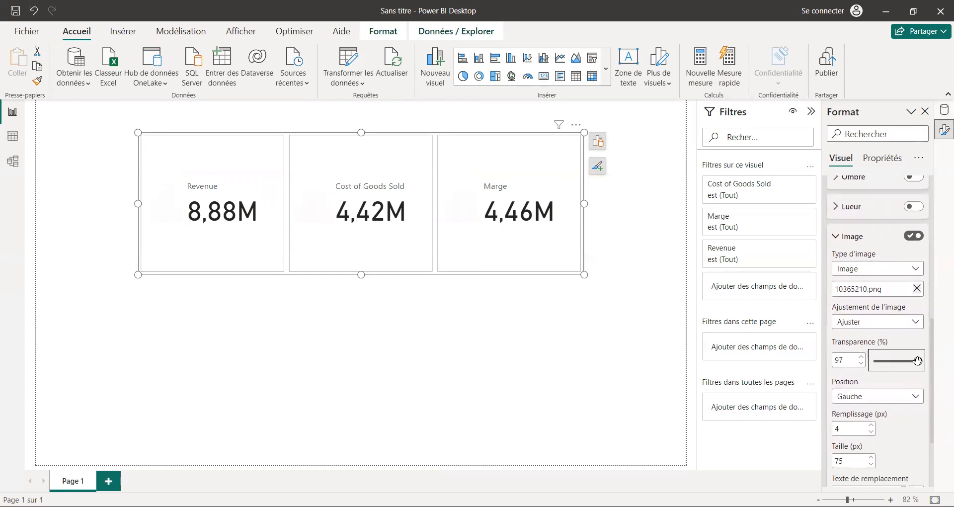
drag(917, 361, 873, 361)
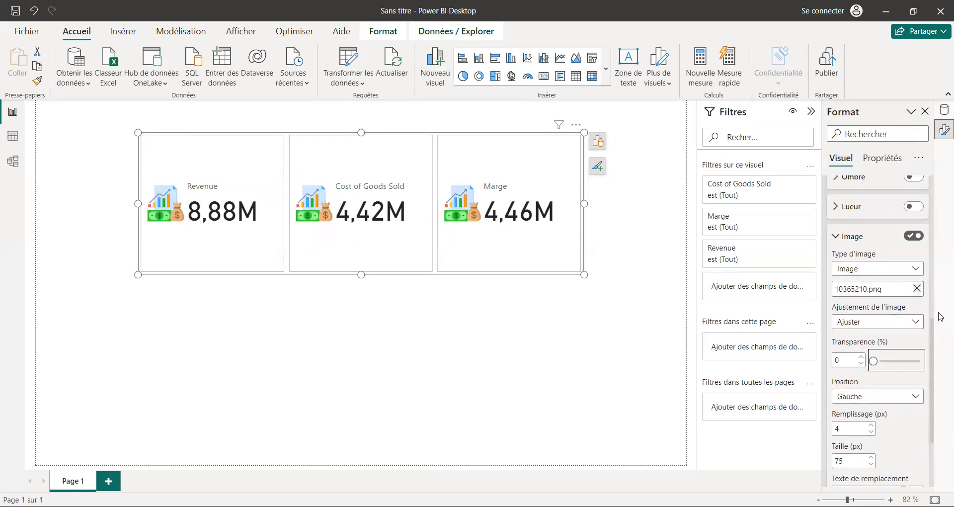
Collapse the Image settings, then turn on the accent bar for all cards and expand its settings
scroll(936, 330, down, 3)
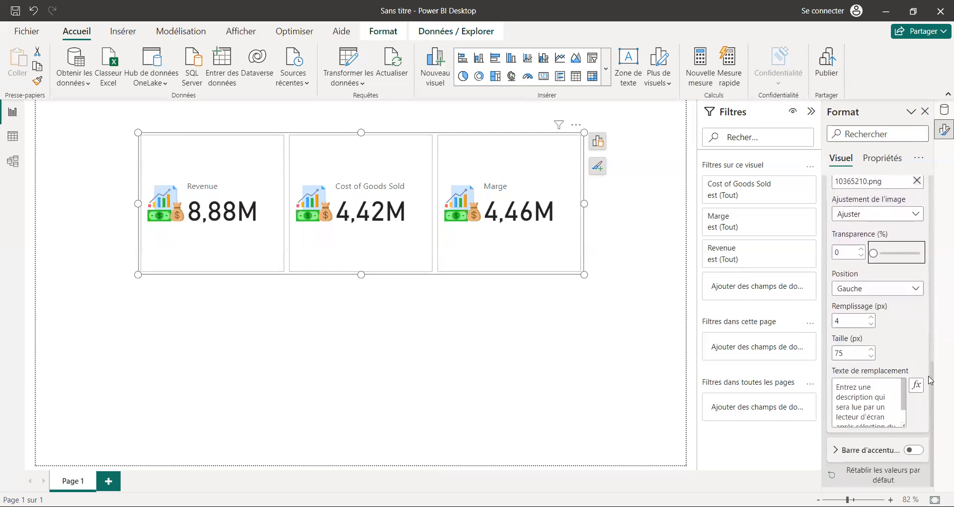
scroll(924, 313, up, 3)
scroll(920, 304, up, 2)
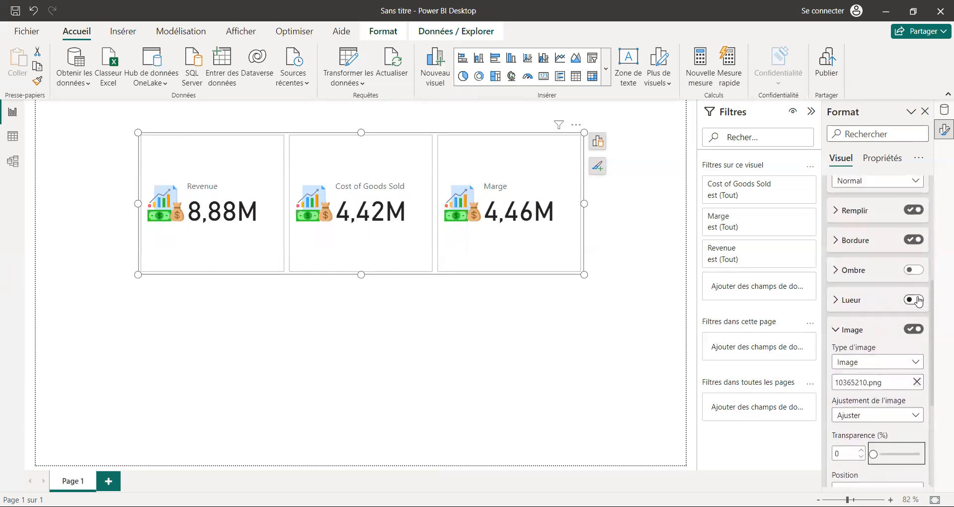
click(836, 332)
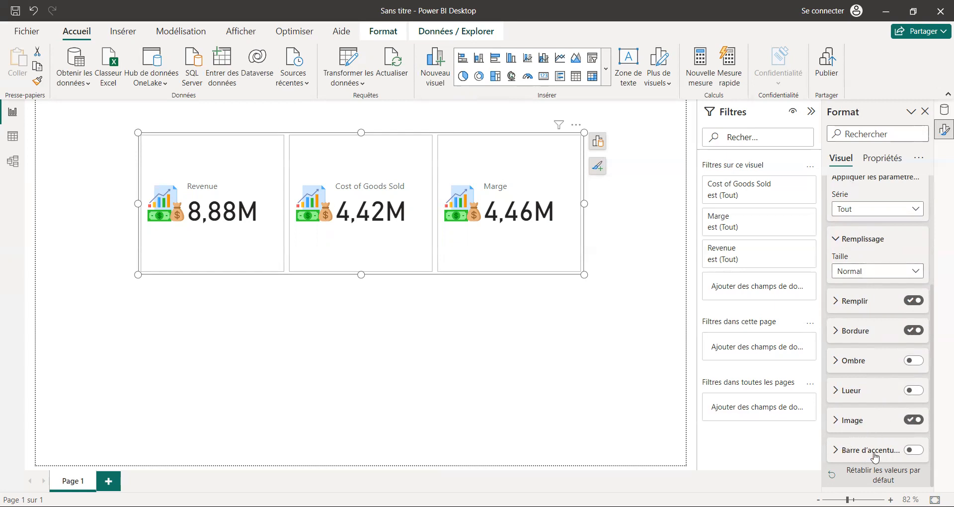
click(916, 452)
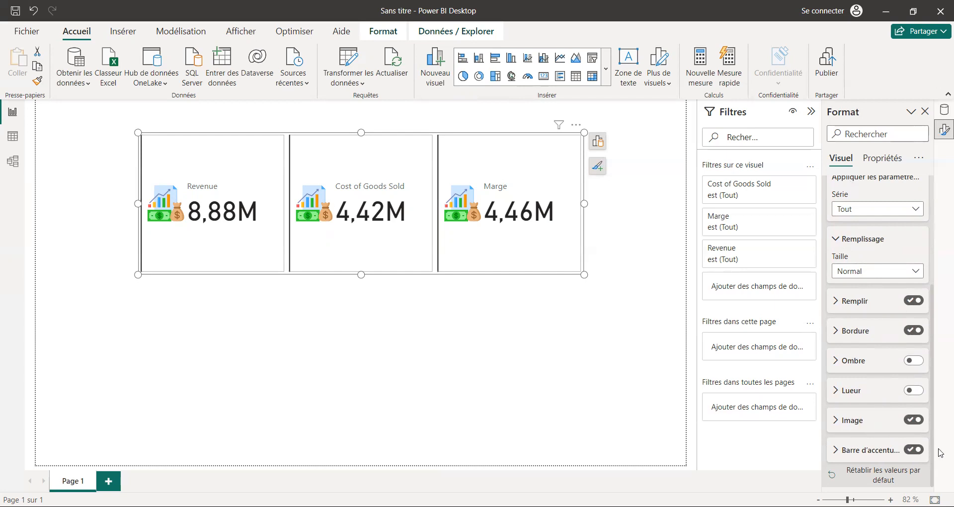
click(840, 450)
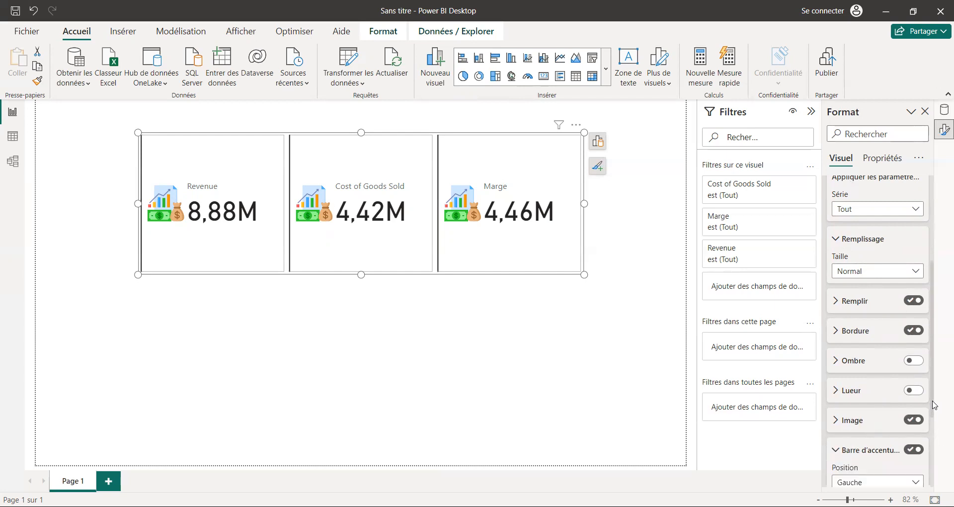
scroll(924, 398, down, 3)
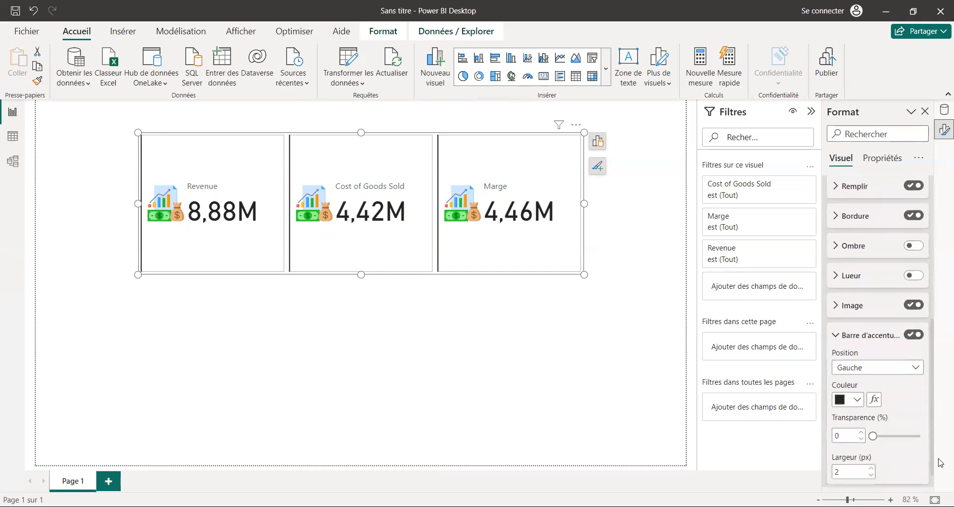
Set the accent bar position to Bas and its color to dark blue
click(862, 368)
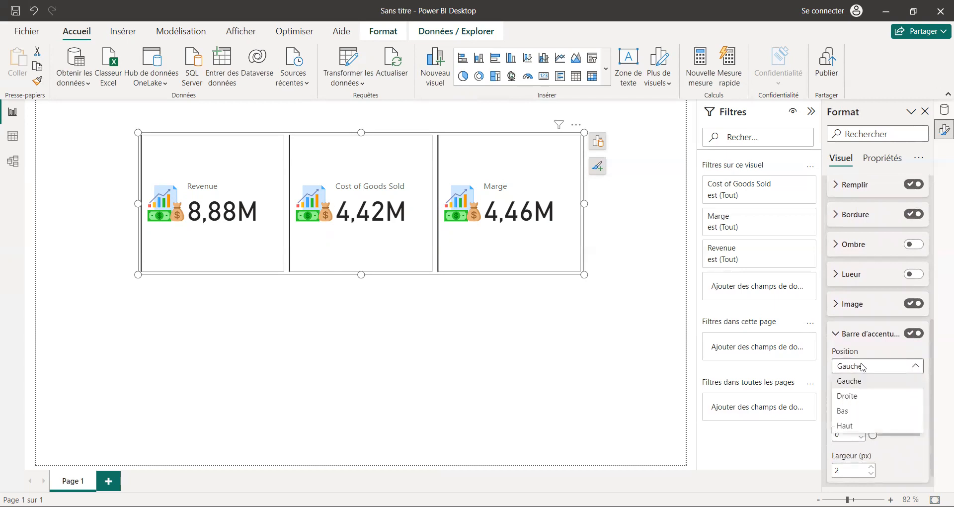
click(858, 407)
click(858, 406)
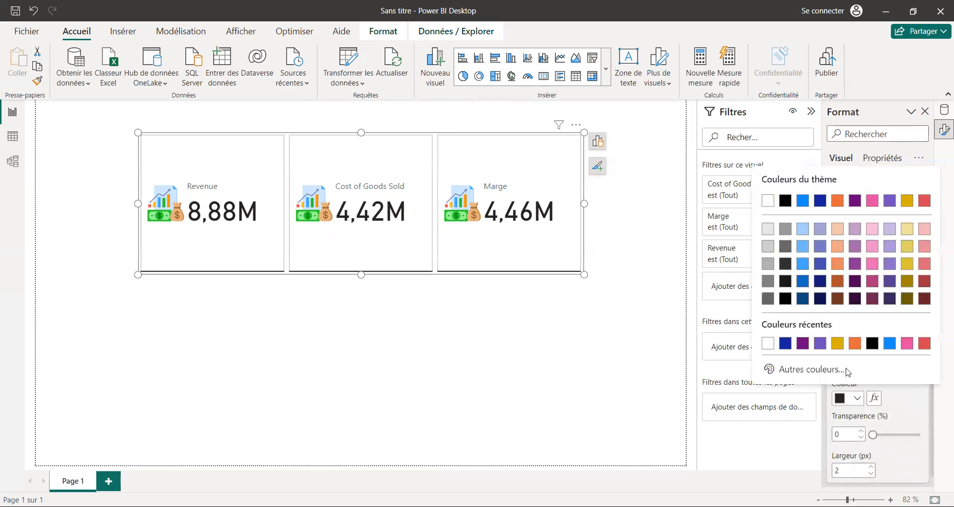
click(783, 341)
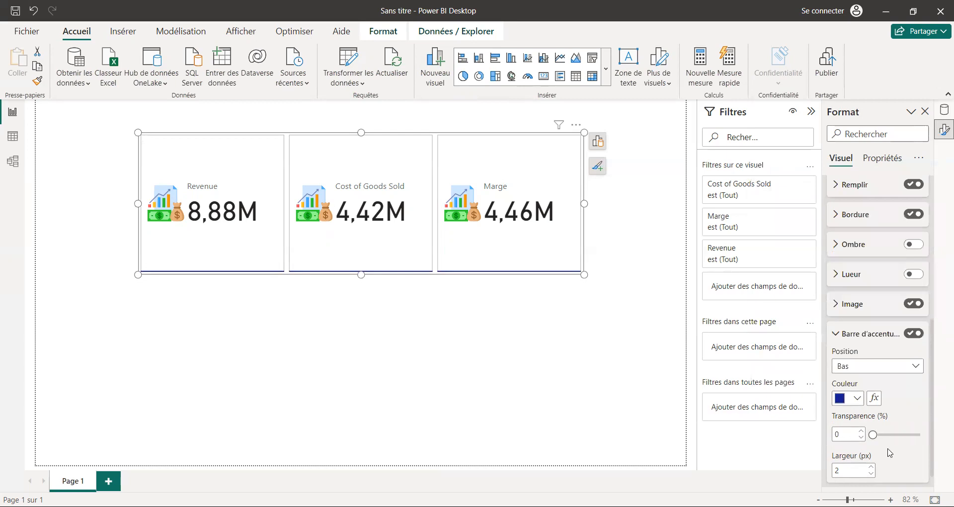
Increase the accent bar width to 8 px
click(870, 468)
click(870, 468)
click(870, 468)
click(870, 468)
click(871, 468)
click(870, 468)
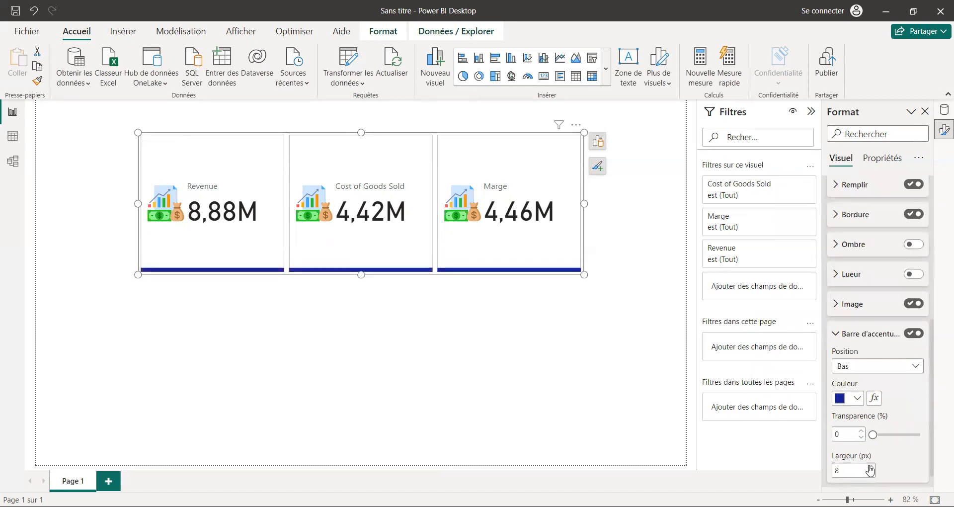
Change the accent bar position to Droite and collapse its settings
click(869, 367)
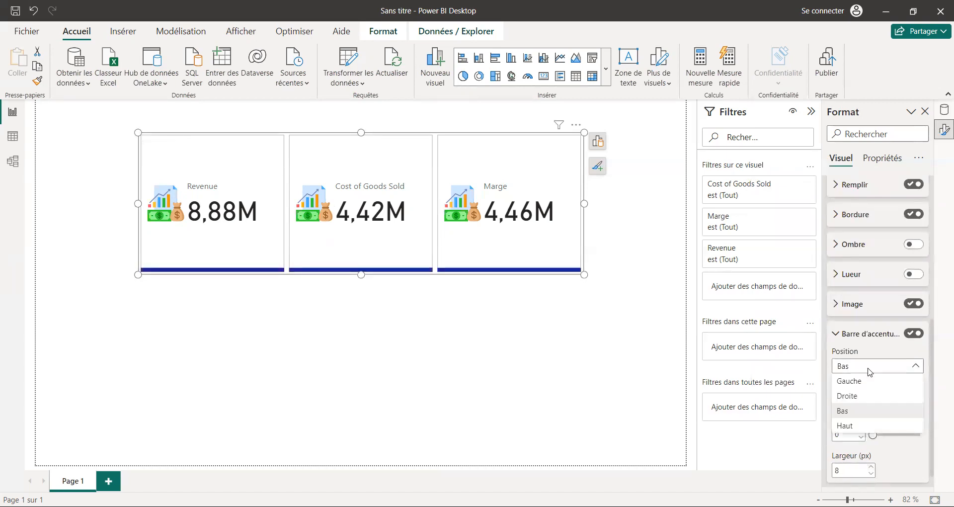
click(862, 396)
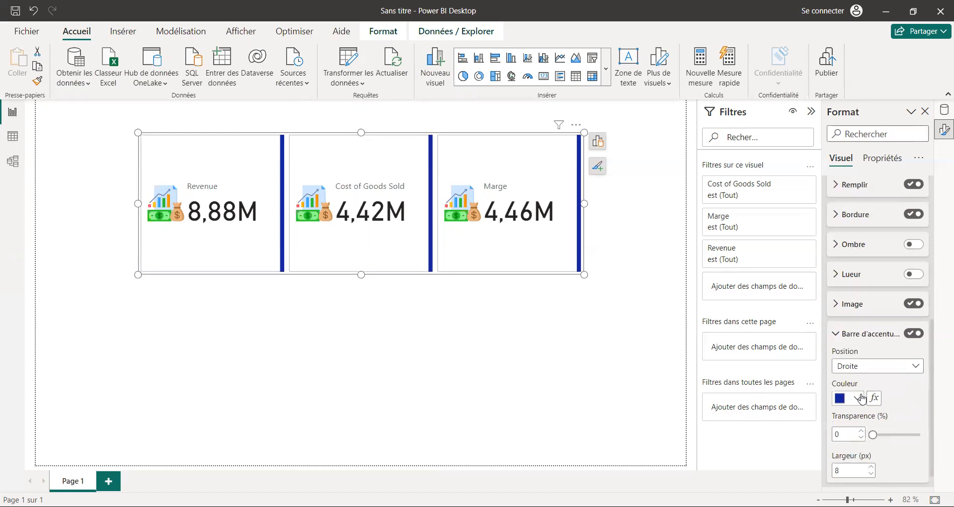
click(843, 334)
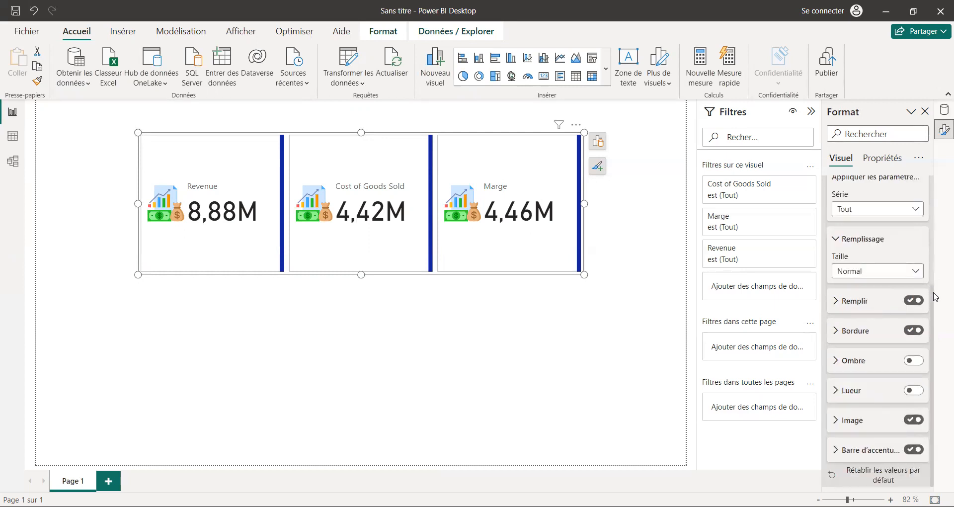
Switch the Cartes settings to the Revenue series and remove the image from its card
drag(934, 297, 932, 246)
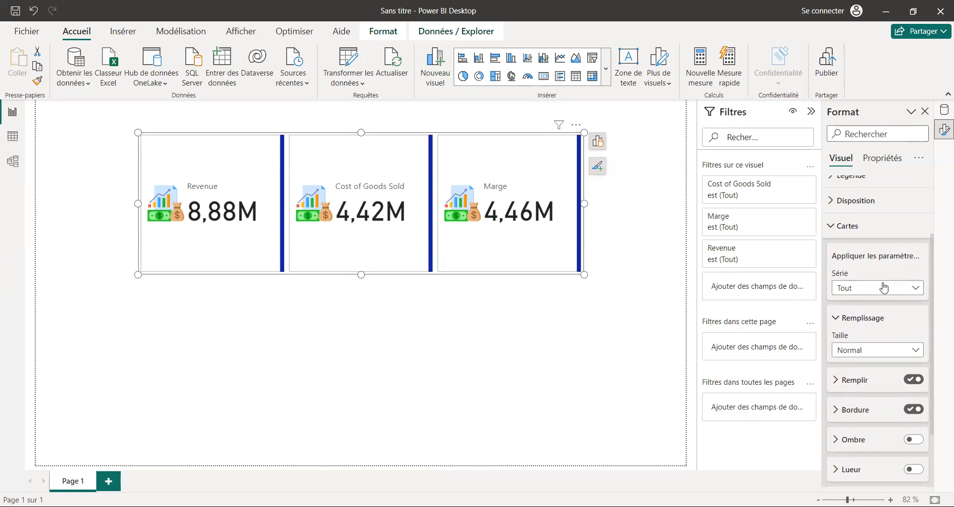
click(870, 292)
click(852, 316)
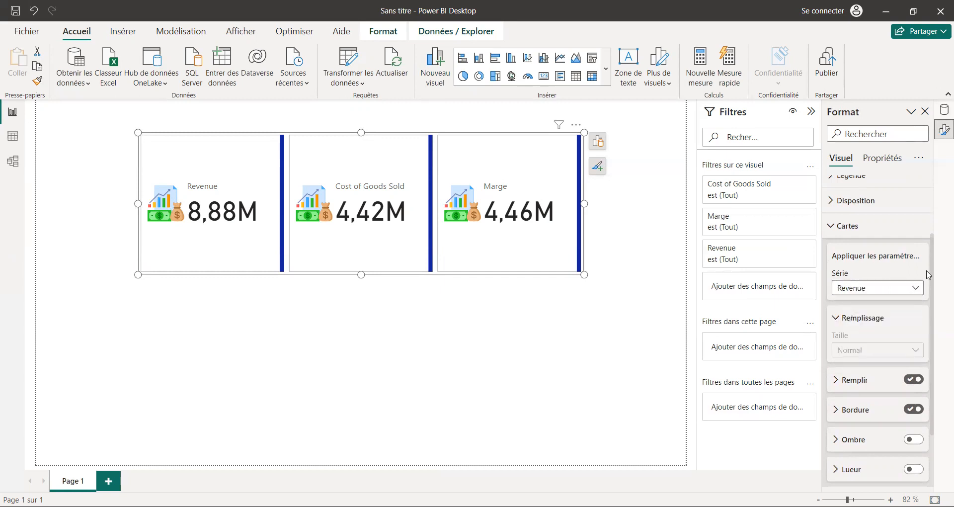
scroll(934, 278, down, 3)
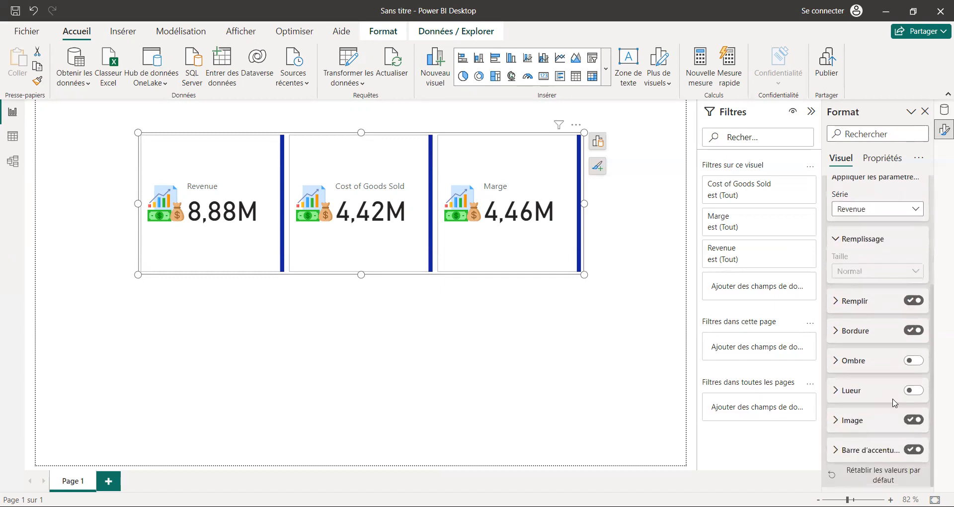
click(853, 421)
drag(934, 365, 937, 388)
scroll(937, 388, down, 1)
click(918, 392)
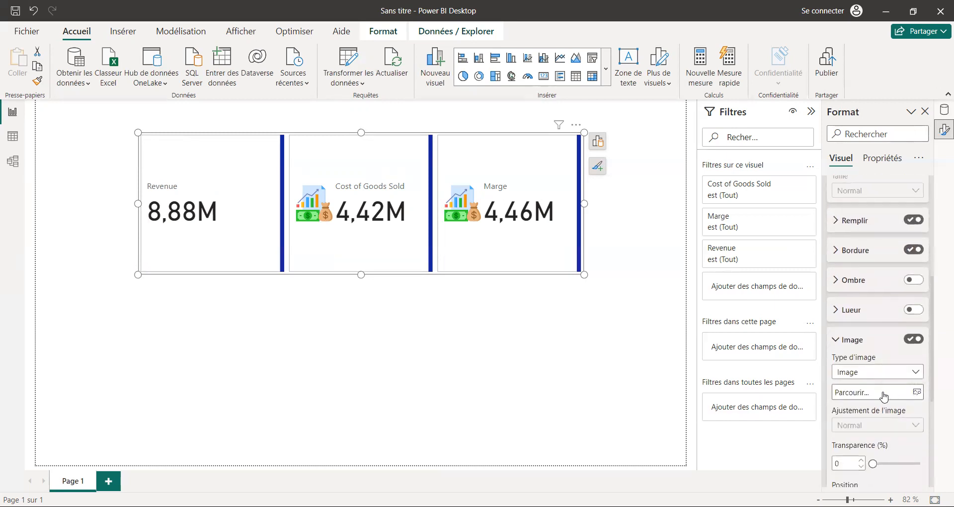
Insert 10438481.png as the Revenue card's image and replace the Cost of Goods Sold card's image with 3133430.png
click(428, 131)
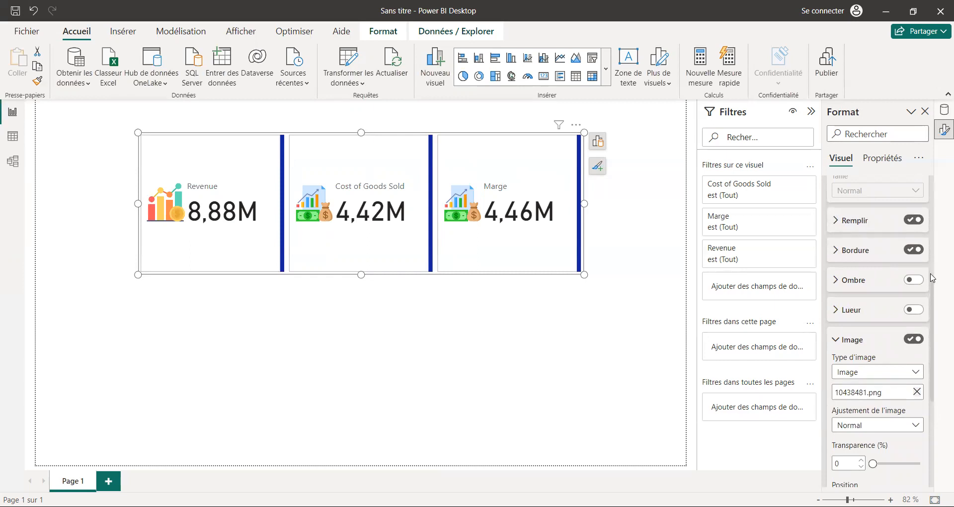
drag(932, 277, 932, 237)
click(873, 252)
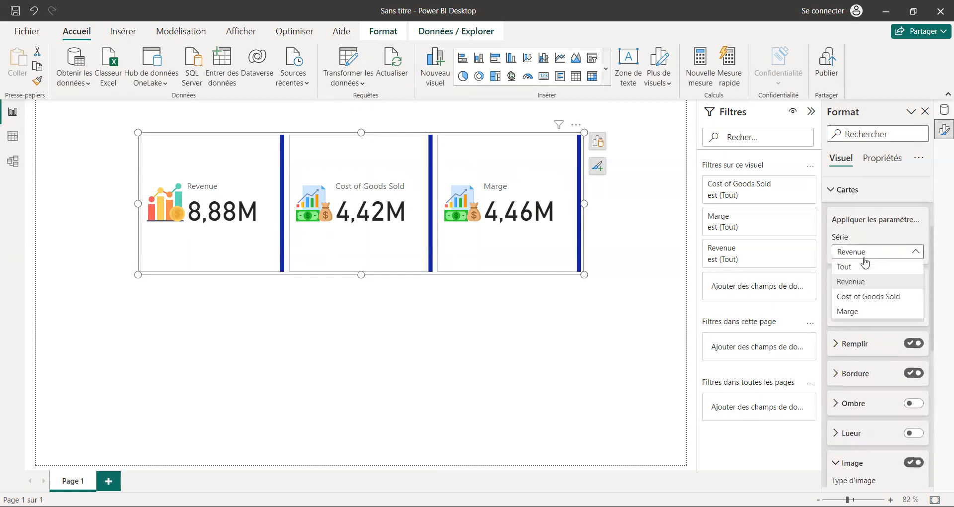
click(858, 295)
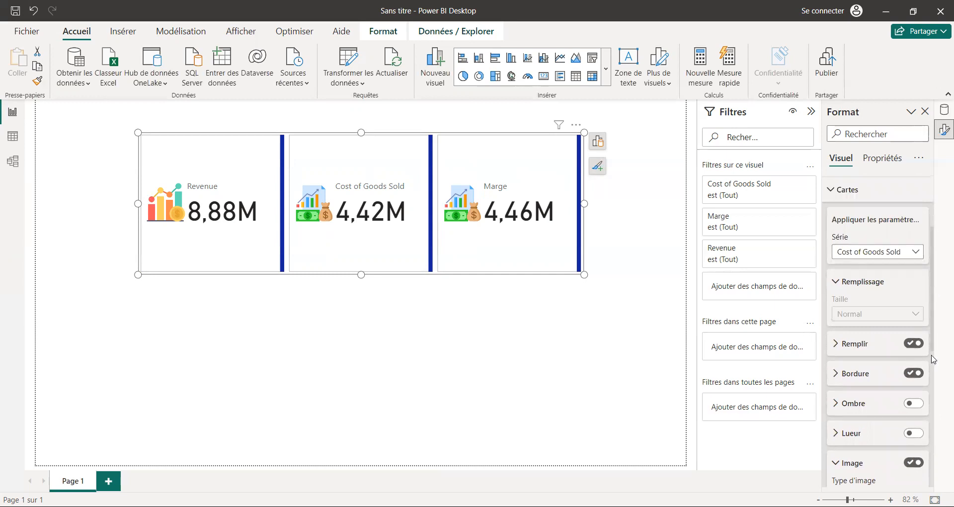
scroll(931, 358, down, 5)
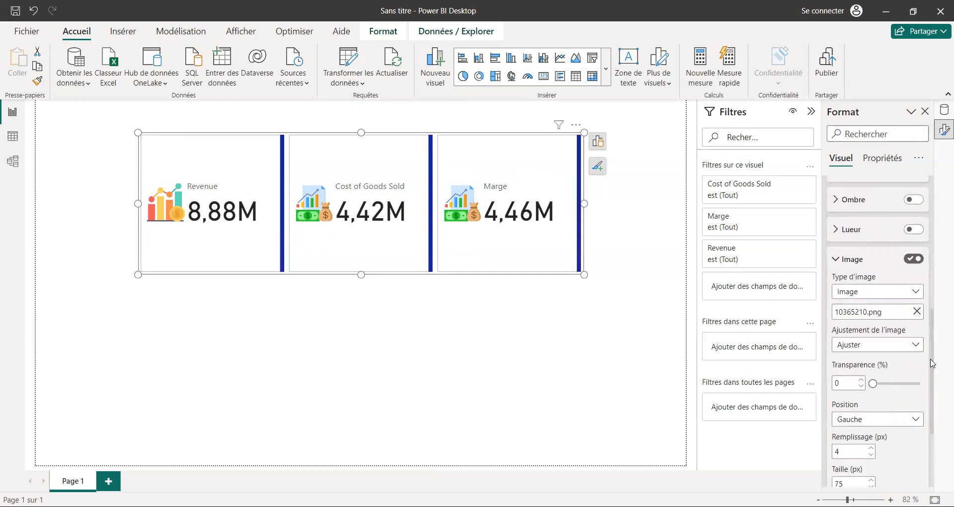
click(917, 312)
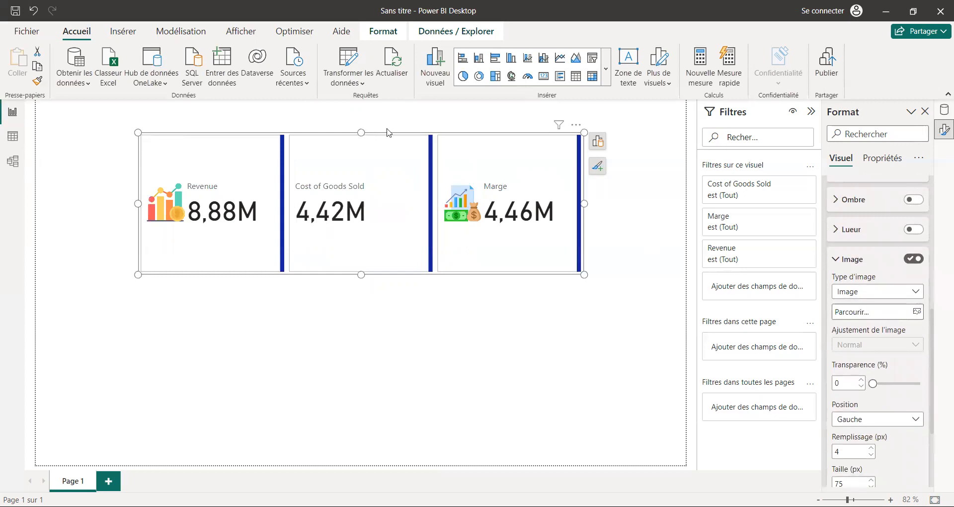
click(288, 110)
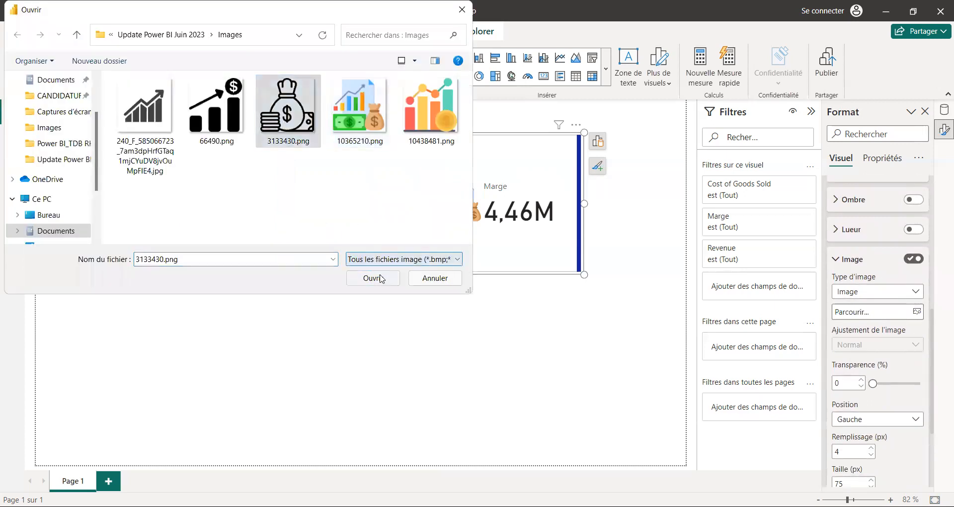
click(381, 279)
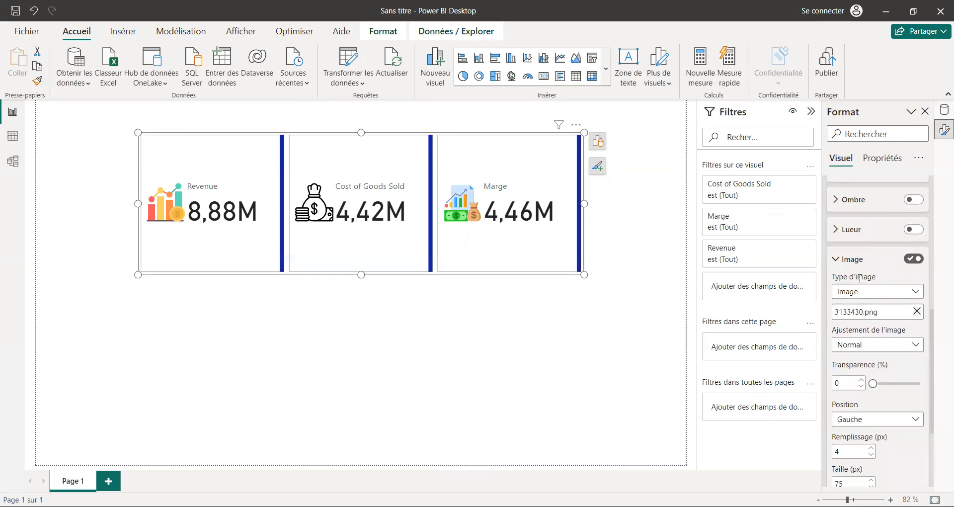
Set the Cost of Goods Sold card's border to dark blue with 46% transparency and deselect the visual
click(836, 259)
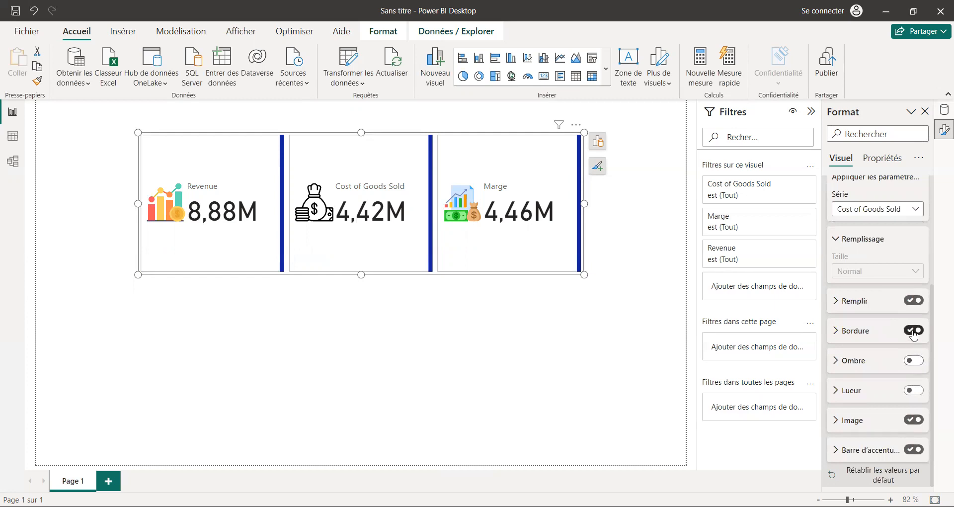
click(874, 331)
click(911, 332)
click(911, 332)
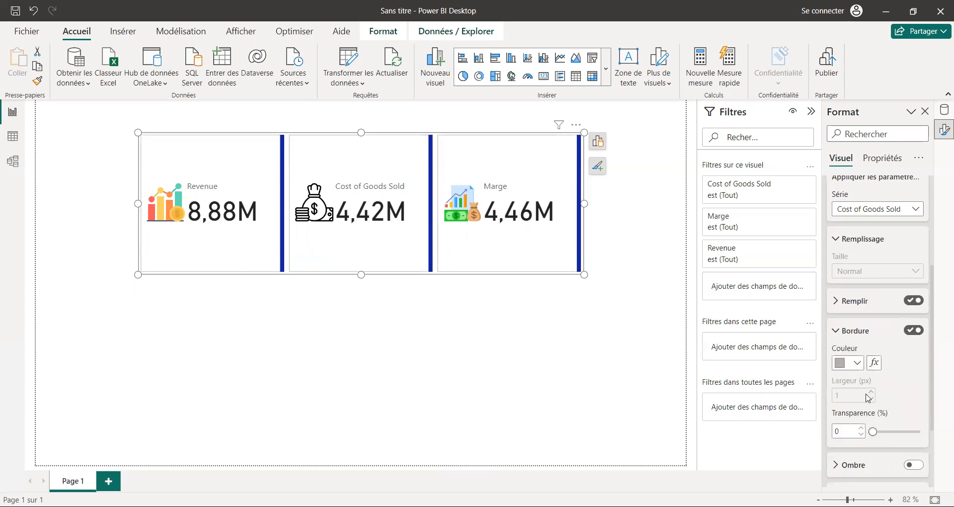
click(857, 362)
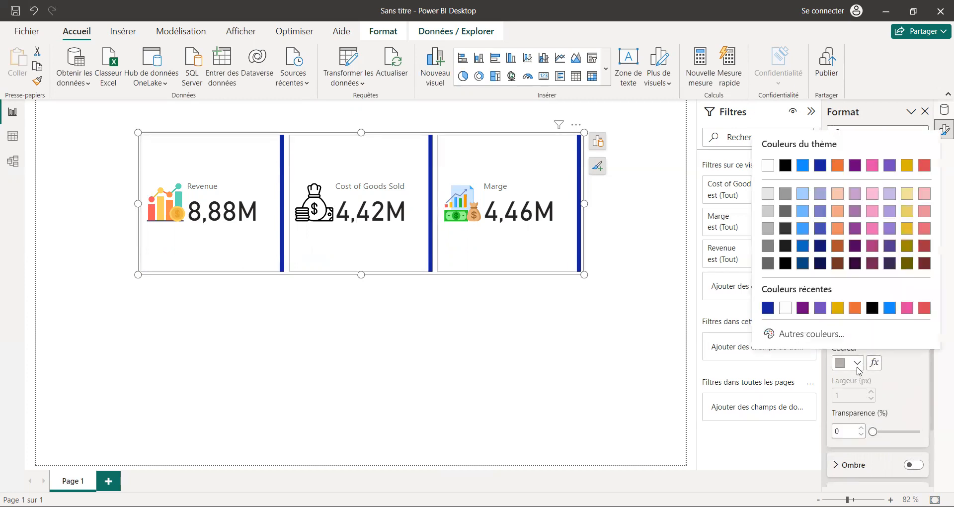
click(767, 309)
drag(874, 431, 895, 431)
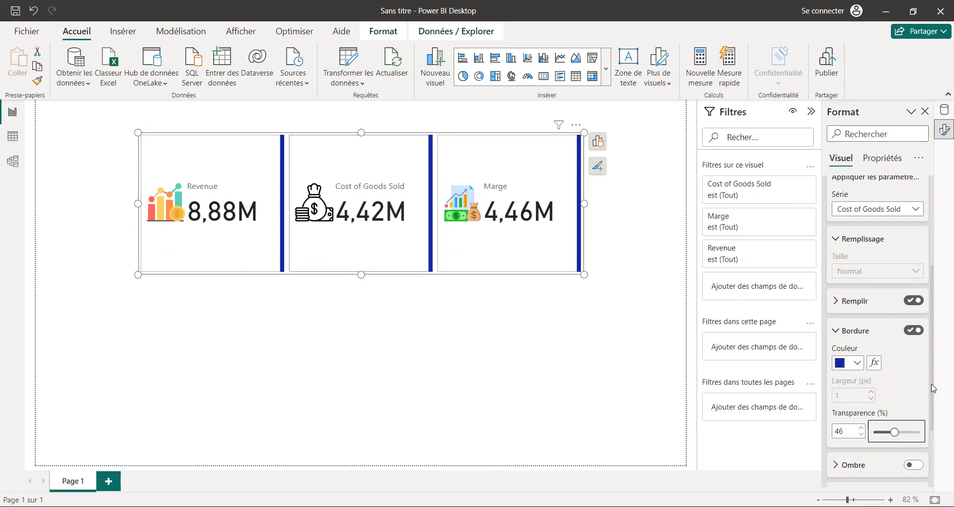
scroll(932, 388, down, 1)
click(615, 364)
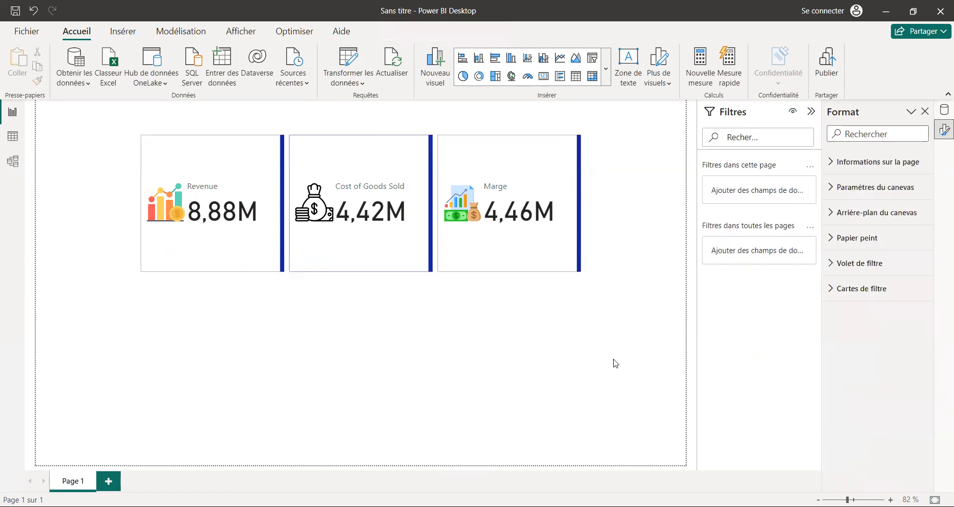
Reselect the card visual and set the fill color of the Cost of Goods Sold card to purple
click(551, 239)
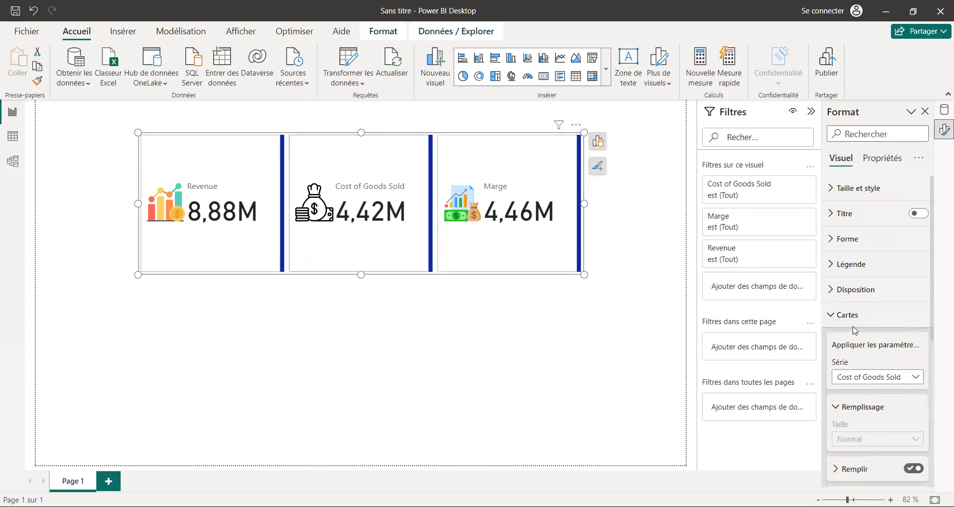
click(831, 315)
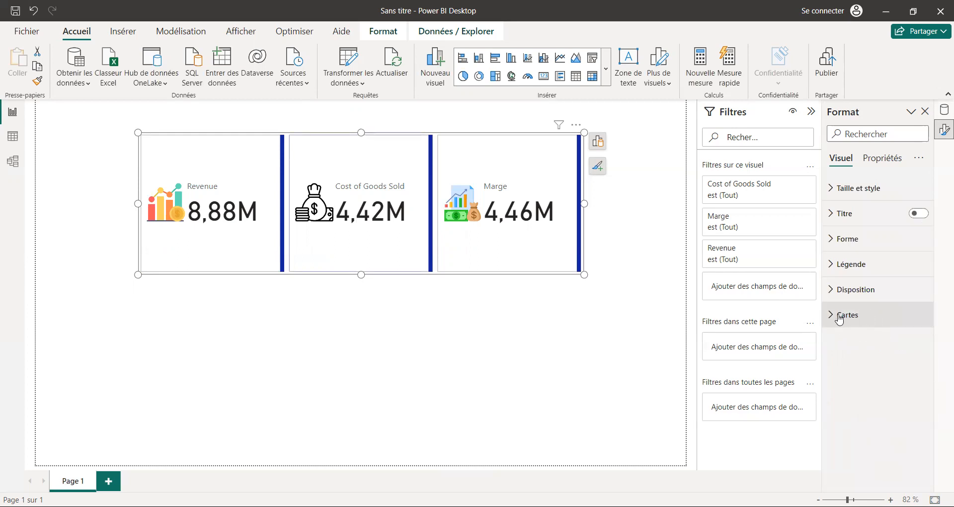
click(840, 315)
drag(932, 327, 937, 396)
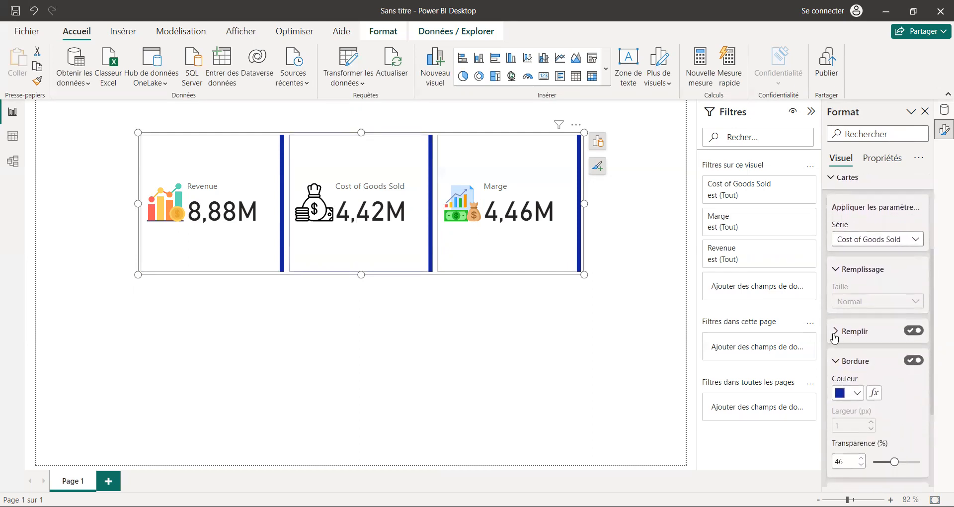
click(839, 367)
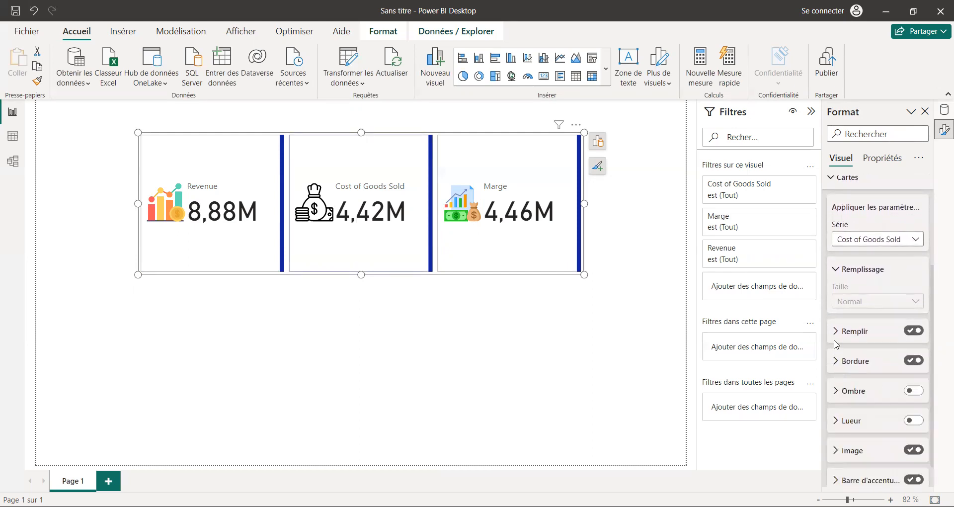
click(837, 333)
click(857, 368)
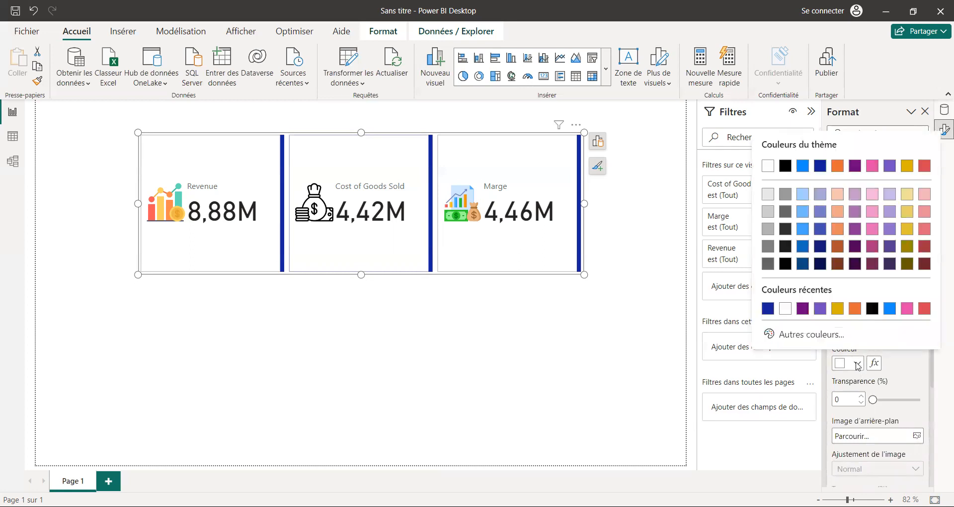
click(801, 312)
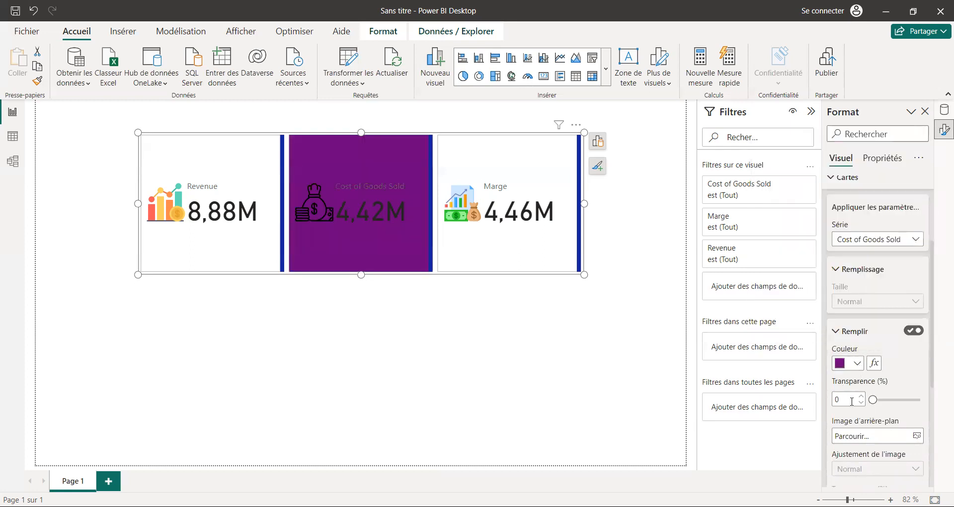
Apply a purple fill with 51% transparency to all cards using the Tout series, and collapse the Cartes settings
click(859, 240)
click(851, 259)
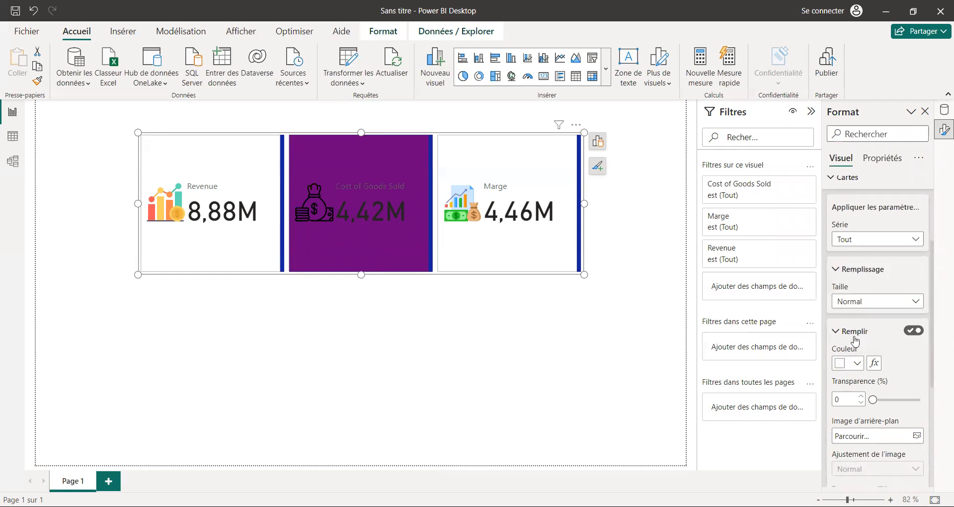
click(856, 366)
click(768, 309)
drag(875, 398, 896, 399)
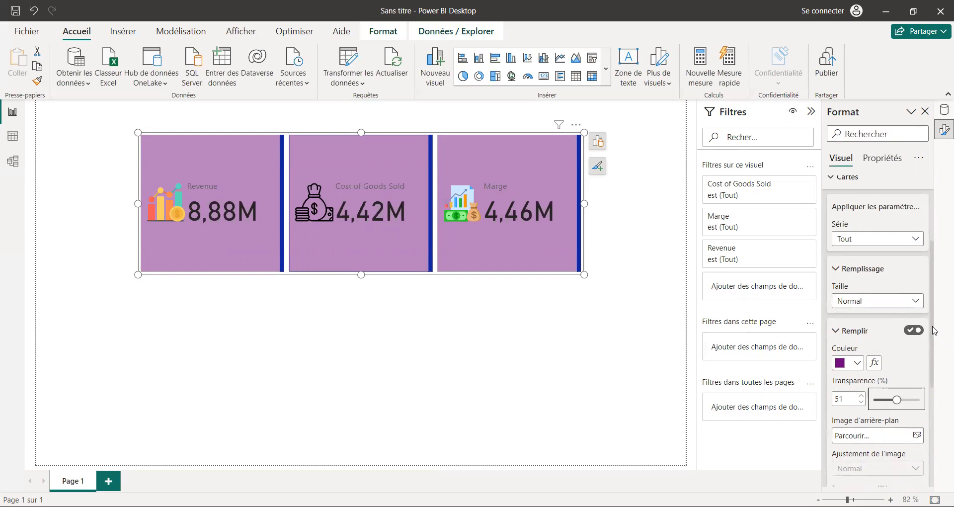
scroll(925, 309, up, 1)
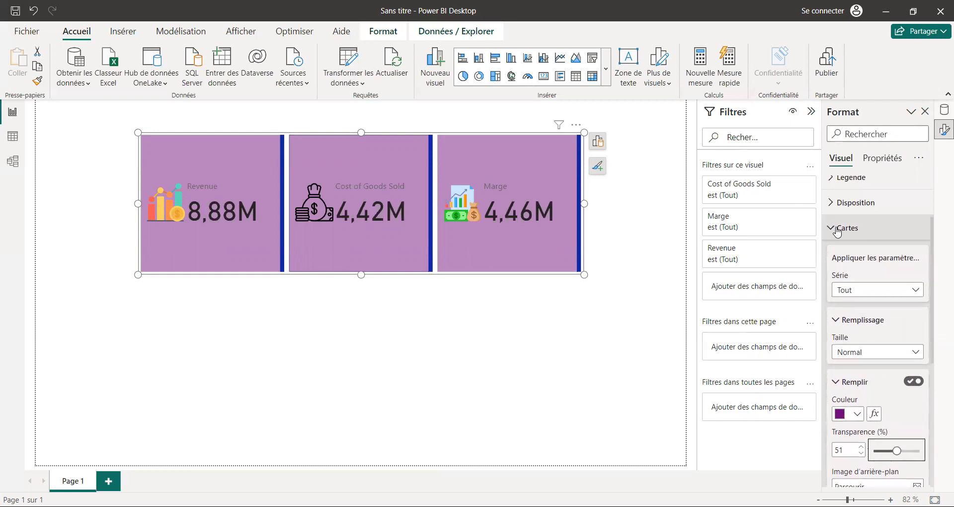
click(838, 232)
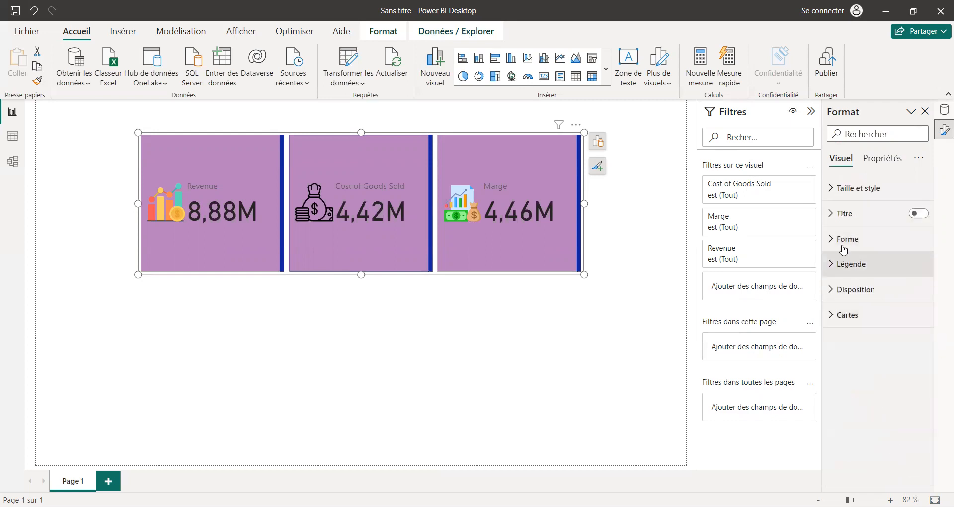
Change the cards' shape to Rectangle à coins arrondis with 12% corner rounding and collapse the Forme settings
click(838, 239)
click(875, 302)
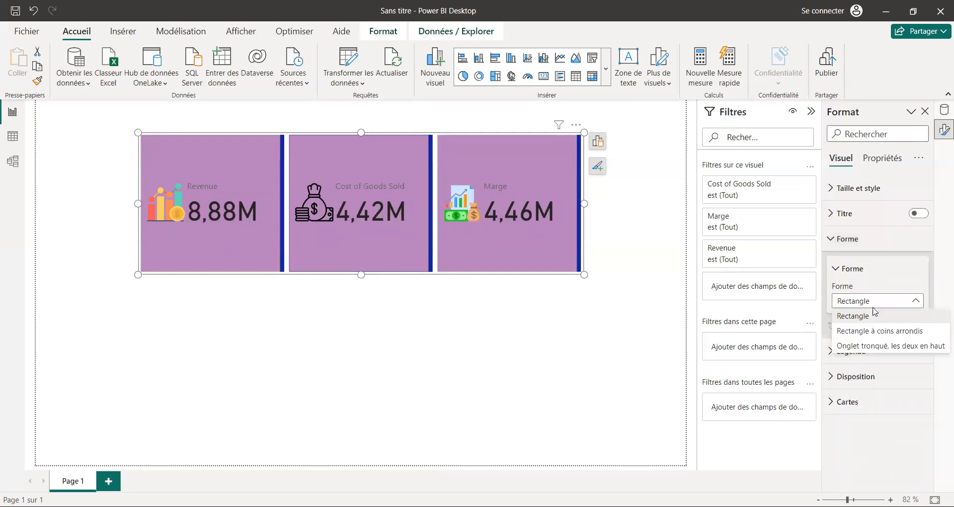
click(874, 331)
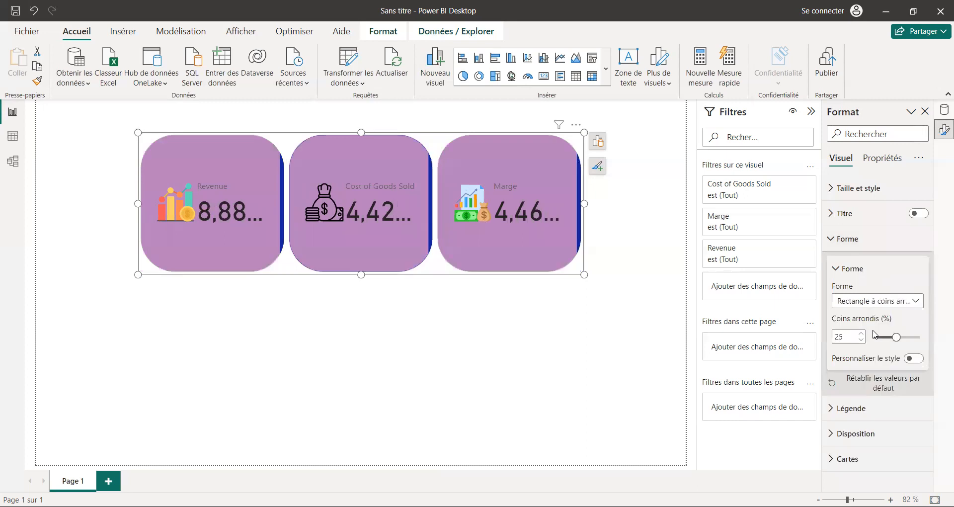
mouse_move(896, 337)
mouse_down()
mouse_move(874, 337)
mouse_move(901, 338)
mouse_move(884, 338)
mouse_up()
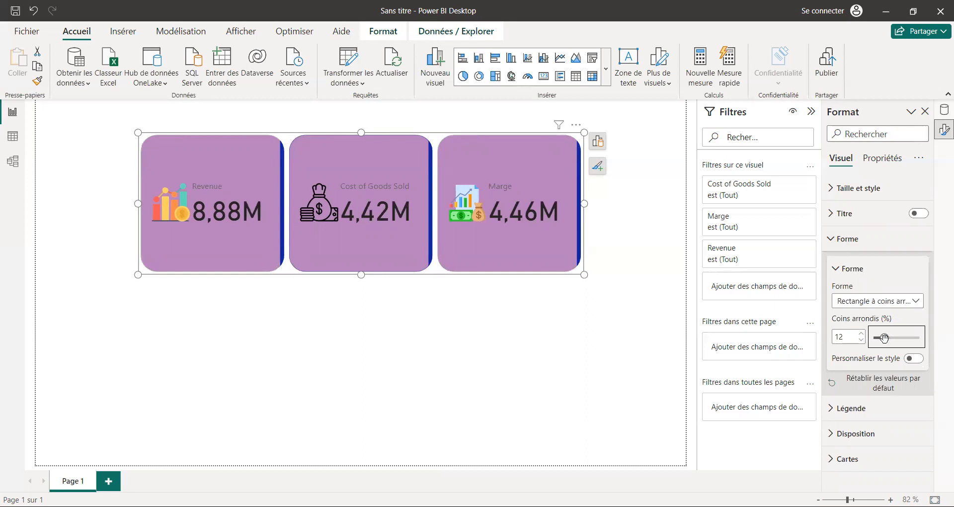
click(915, 359)
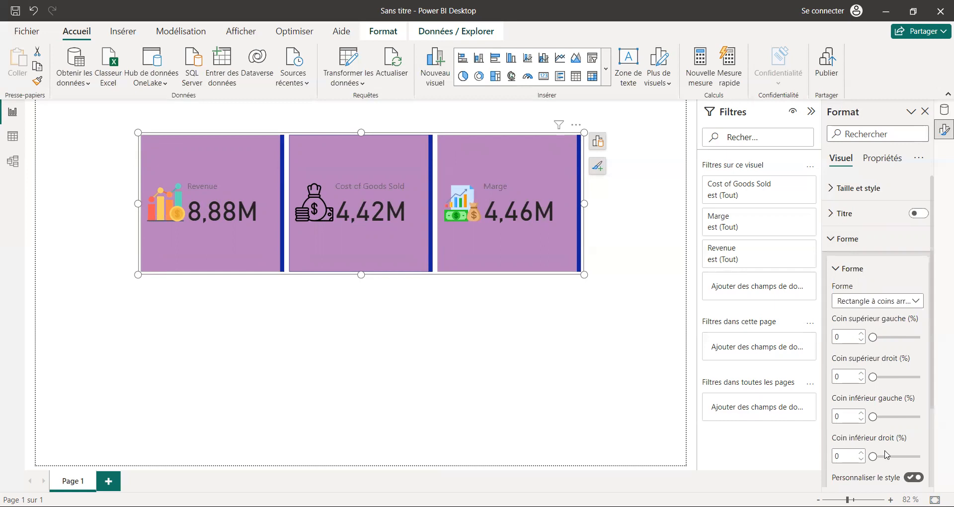
click(913, 477)
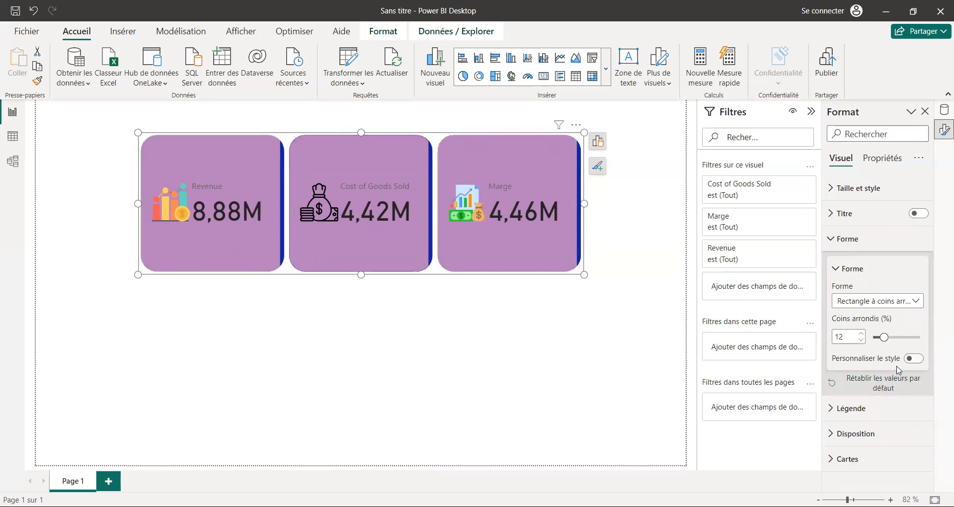
click(842, 269)
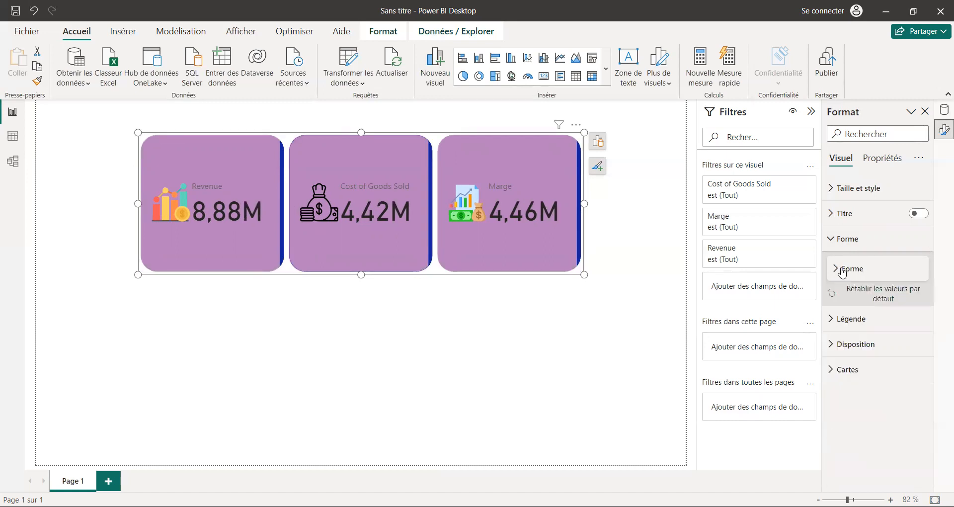
click(845, 247)
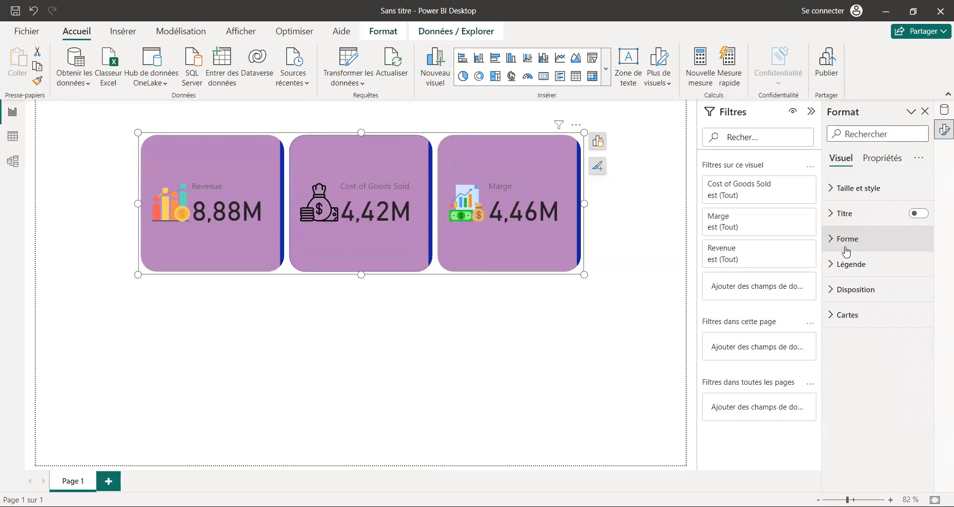
Examine the series options available in the Légende settings, keeping Tout selected
click(849, 268)
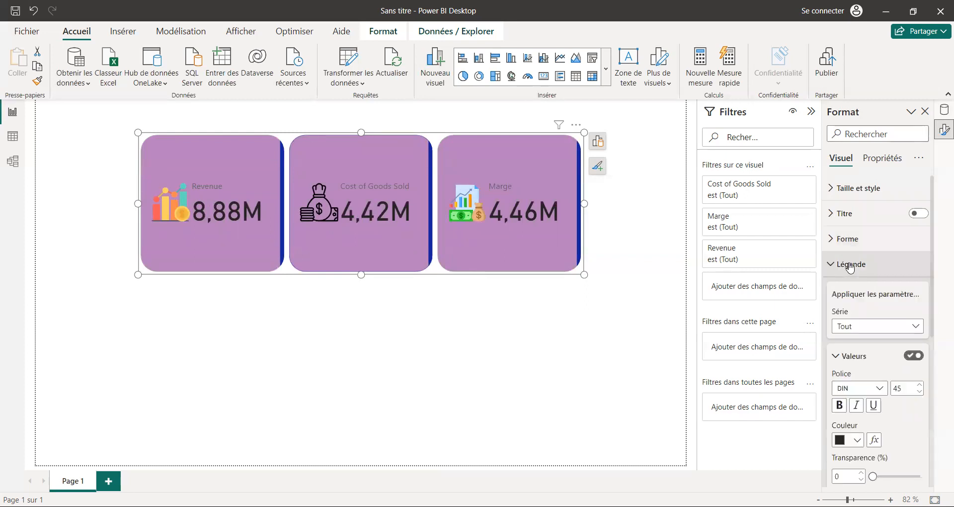
click(865, 327)
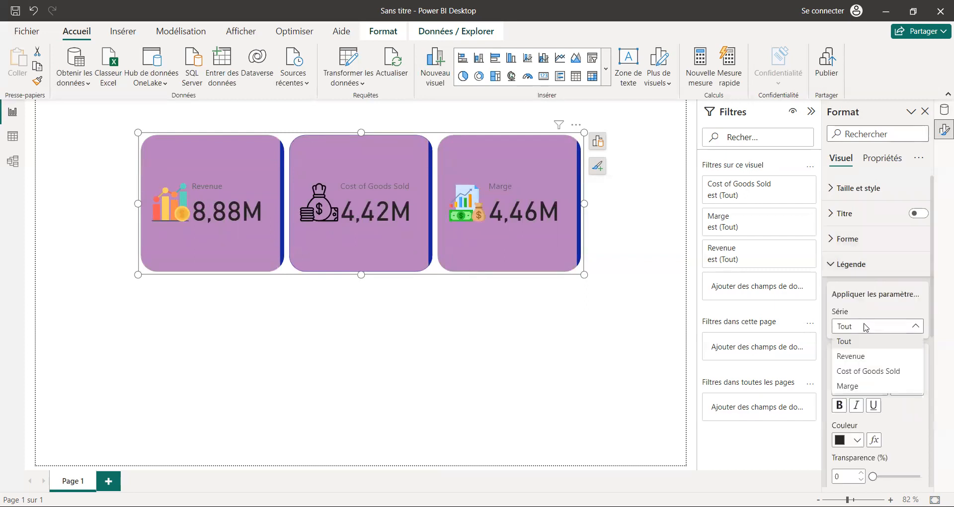
click(857, 342)
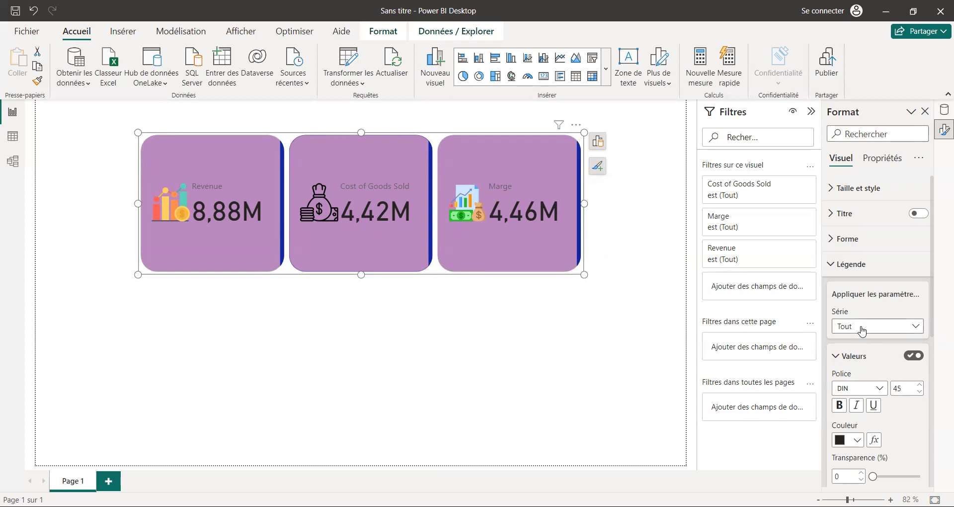
click(862, 328)
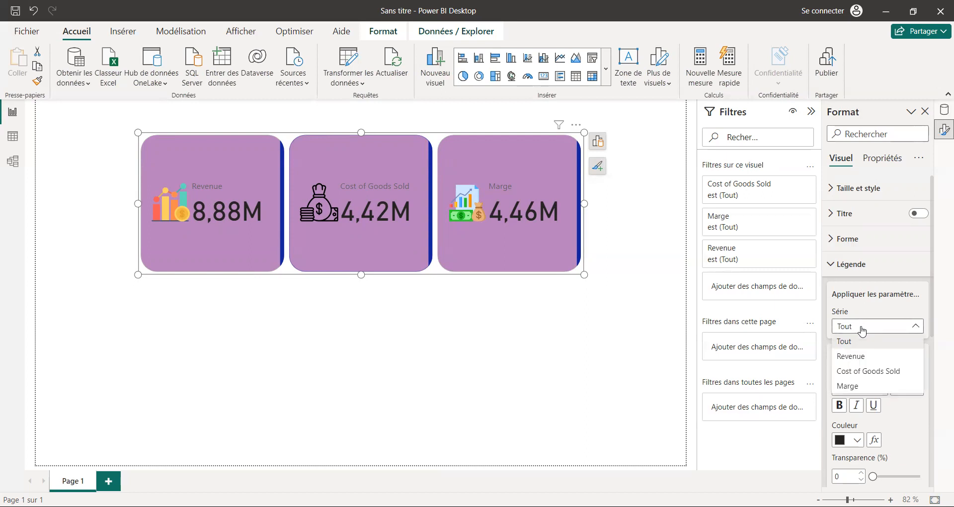
click(843, 267)
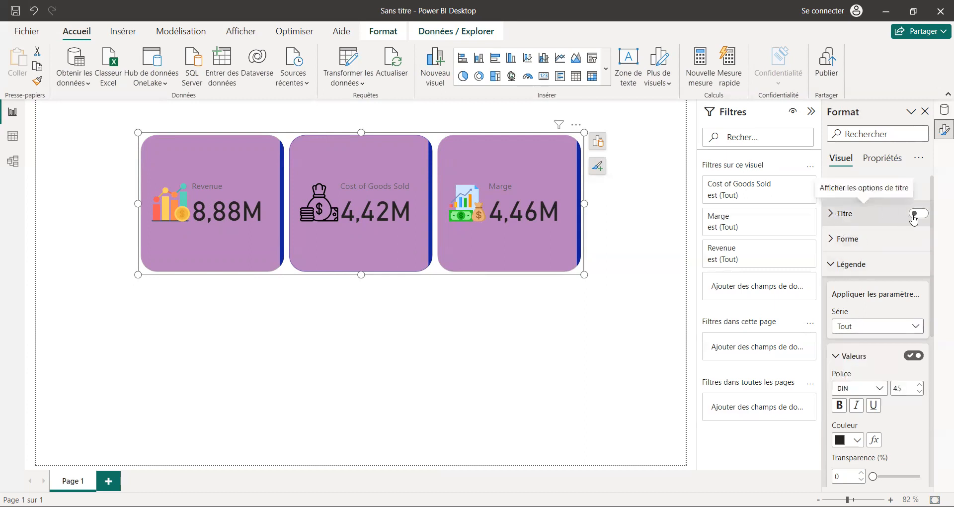
Enable the card visual's title with the text "Indicateurs P&L" and center it horizontally
click(832, 219)
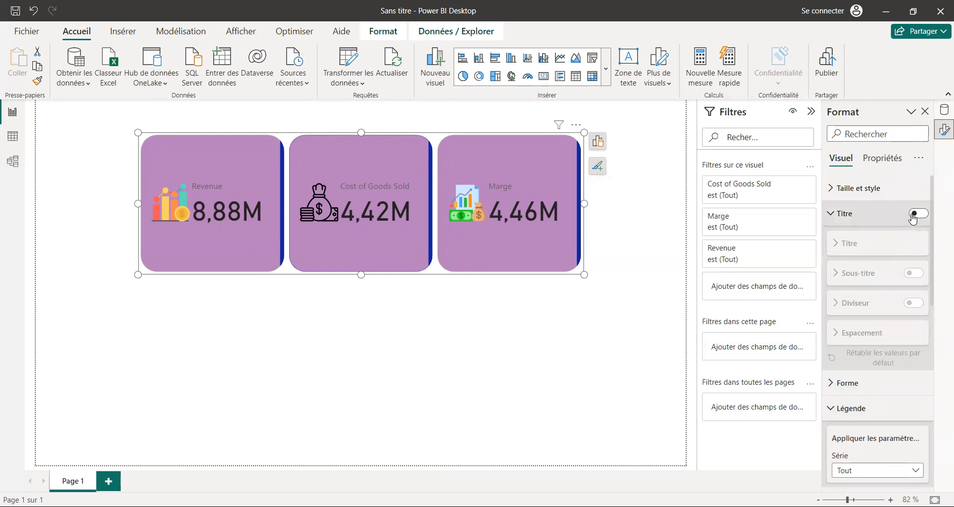
click(919, 213)
click(845, 275)
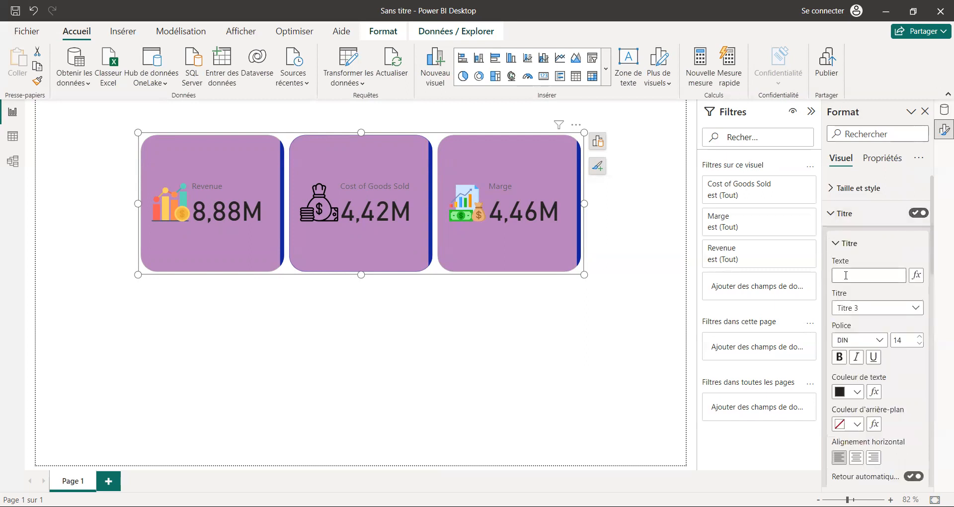
text(Indicateurs P&L)
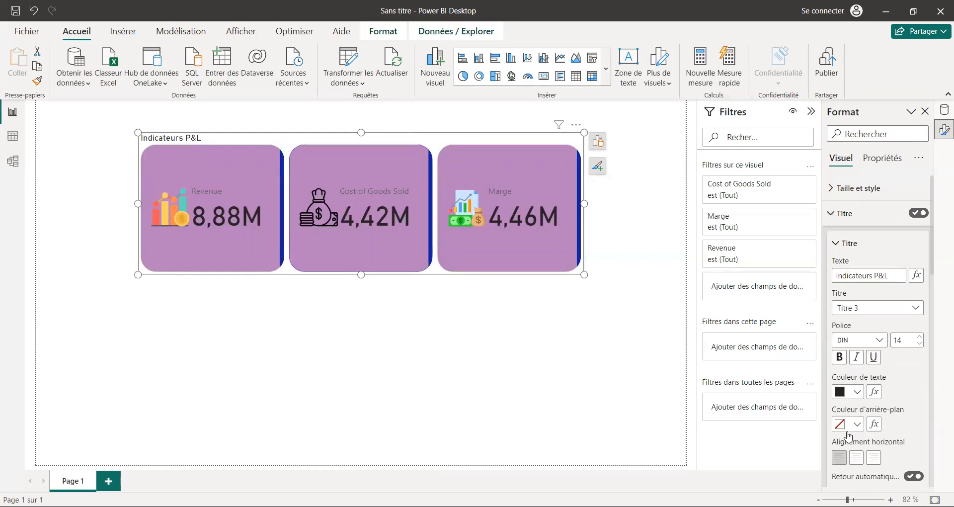
click(855, 457)
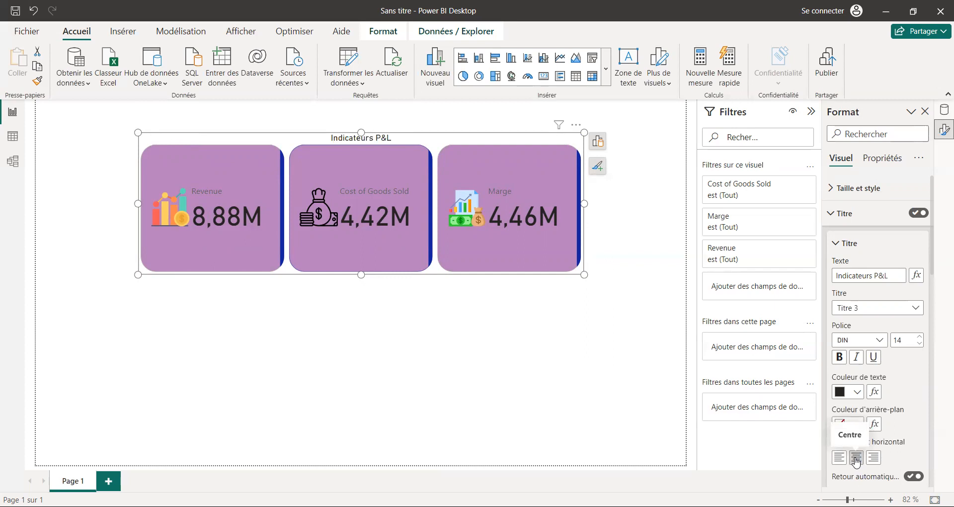
Give the visual's title a dark blue background and white text
click(857, 425)
click(785, 340)
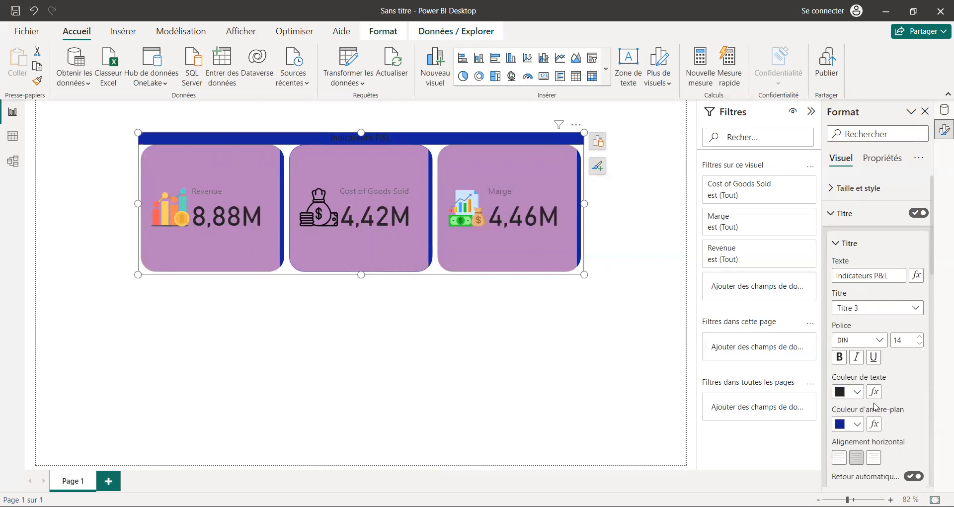
click(857, 392)
click(802, 338)
Make the title text bold and increase its font size to 23
click(839, 356)
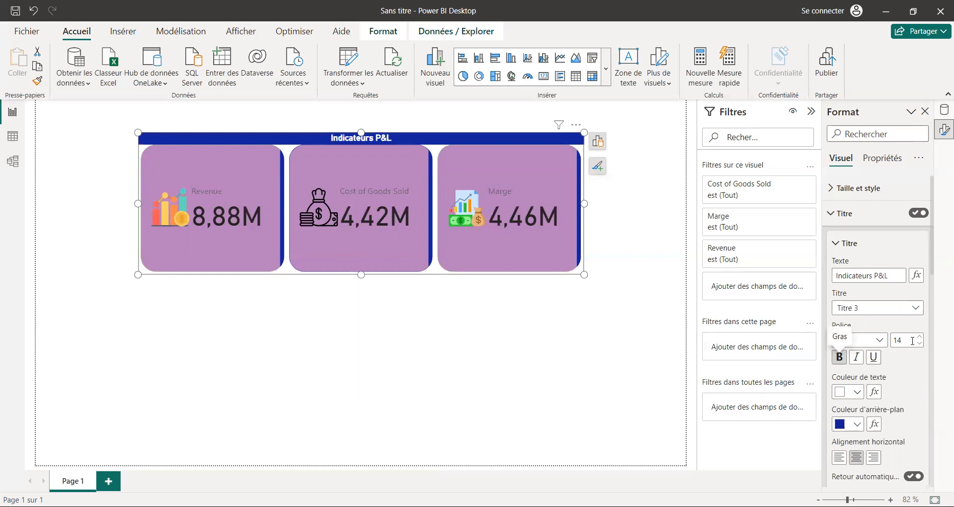
click(920, 338)
click(920, 337)
click(919, 337)
click(920, 337)
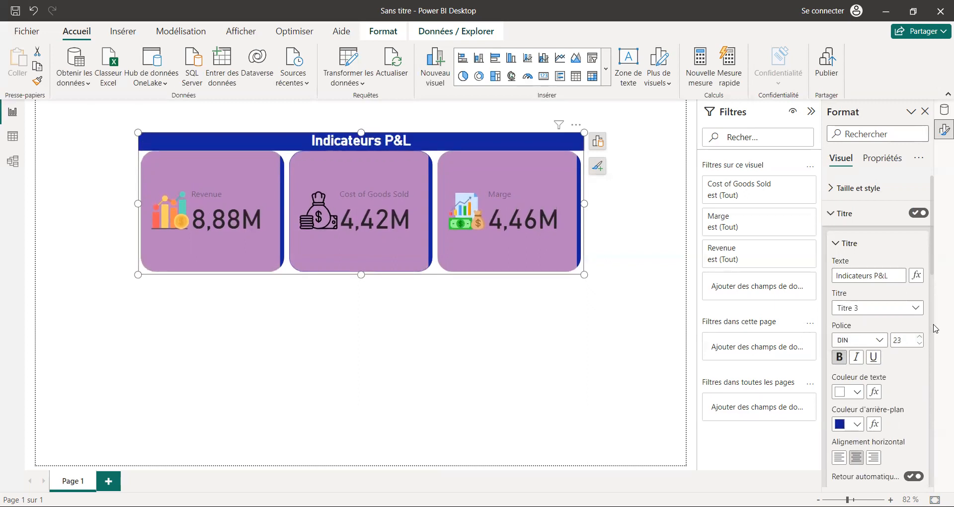
Enable the visual's subtitle and enter "Sous titre" as its text
drag(932, 265, 933, 328)
click(916, 306)
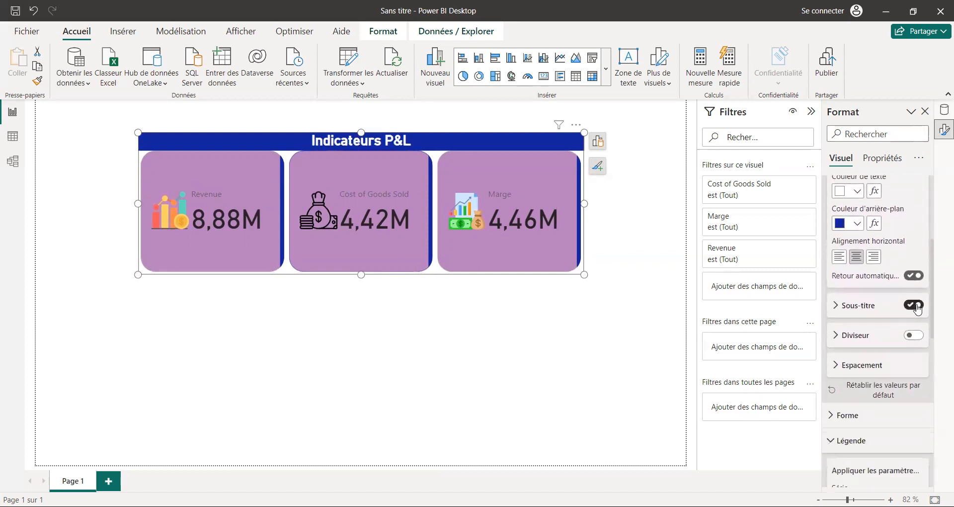
click(836, 305)
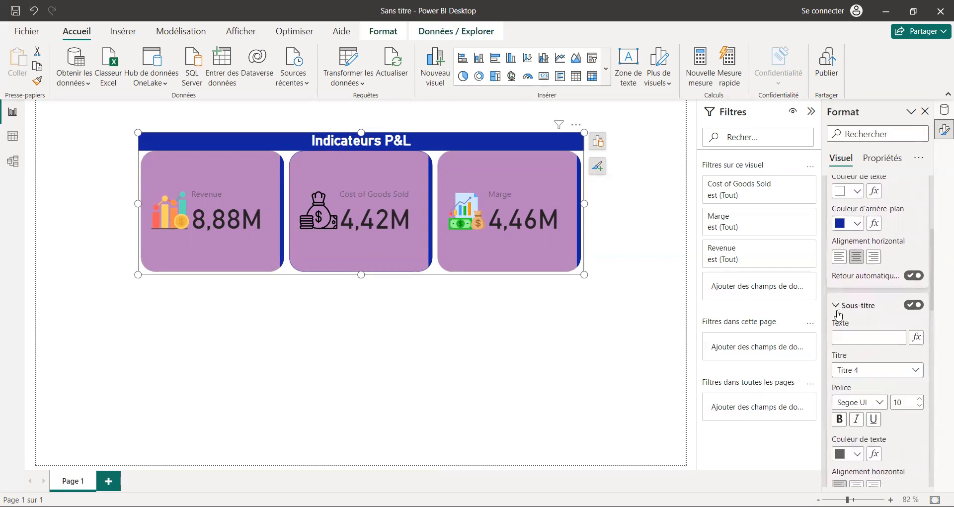
click(849, 339)
text(Sous)
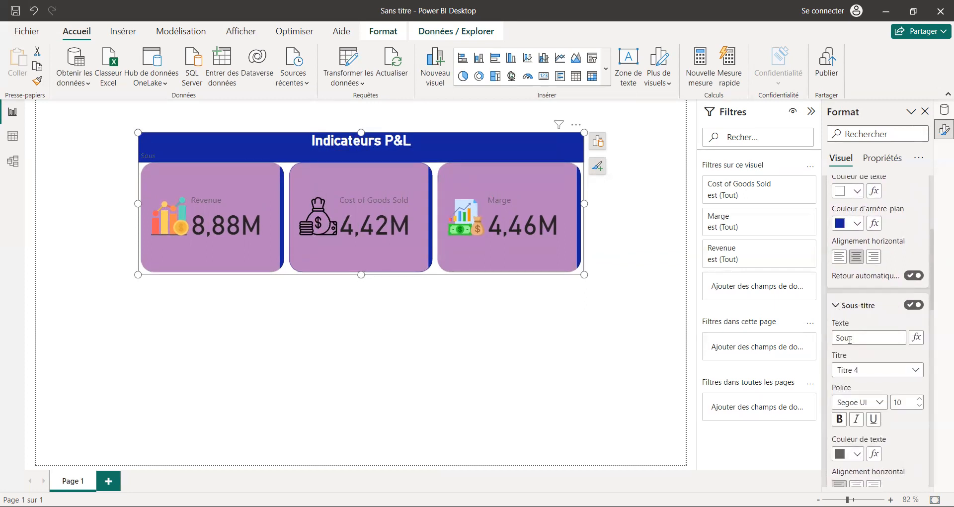
text( titre)
Format the subtitle text in white and bold
click(857, 460)
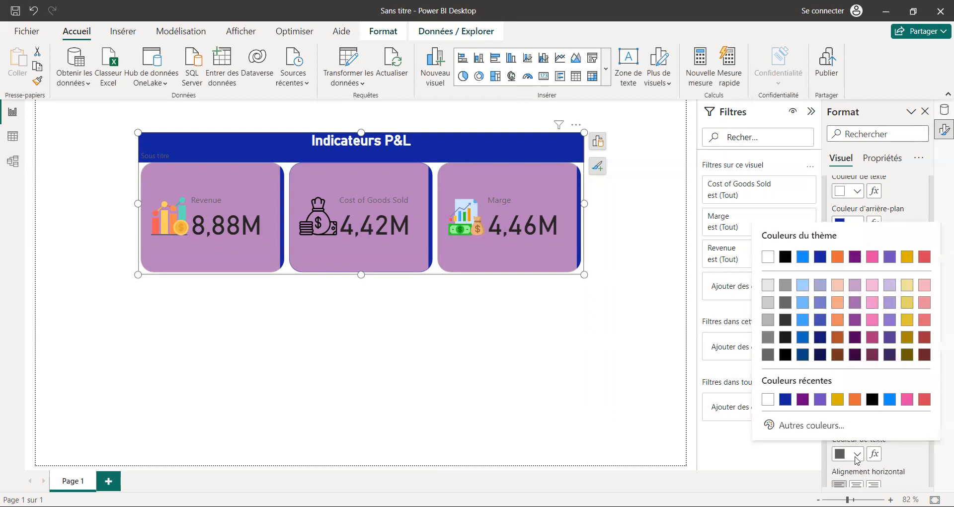
click(770, 399)
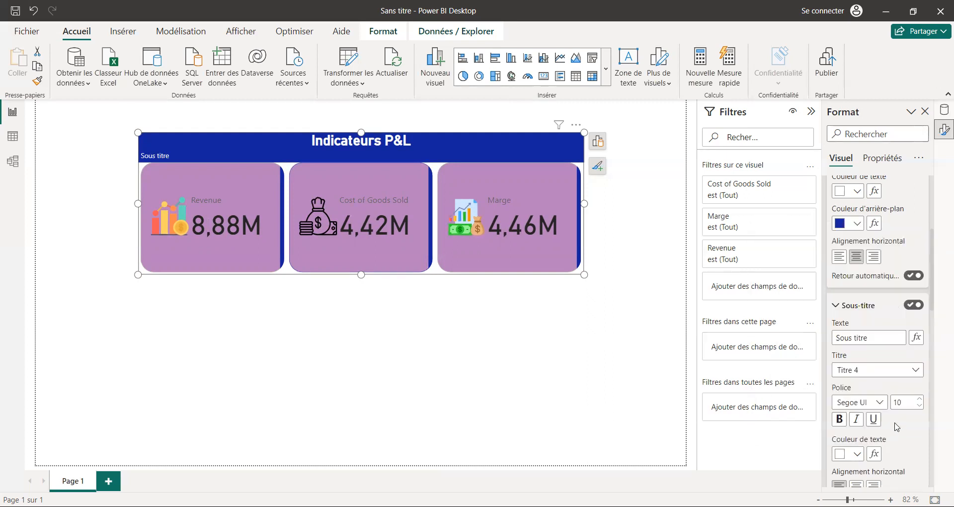
click(838, 419)
Collapse the Sous-titre, Titre and Légende settings of the card visual
drag(933, 267, 938, 204)
click(835, 243)
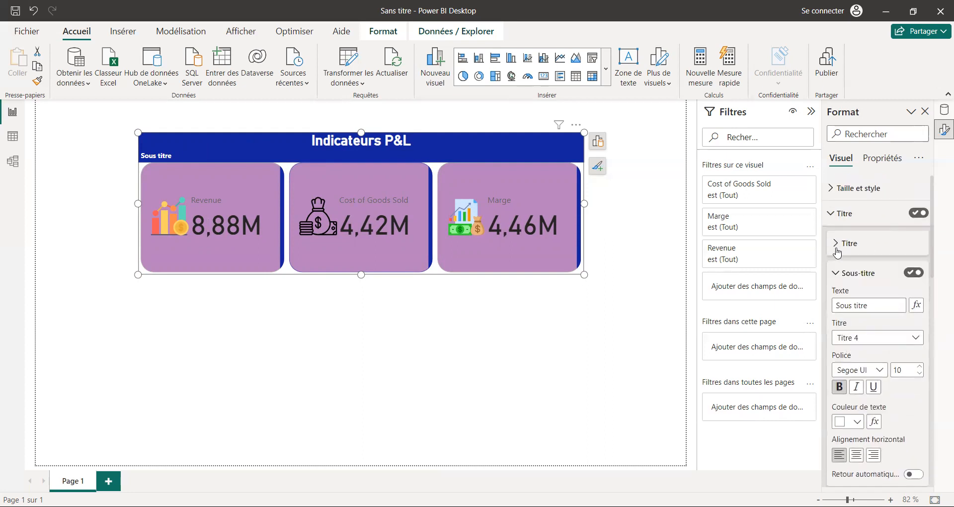
click(835, 273)
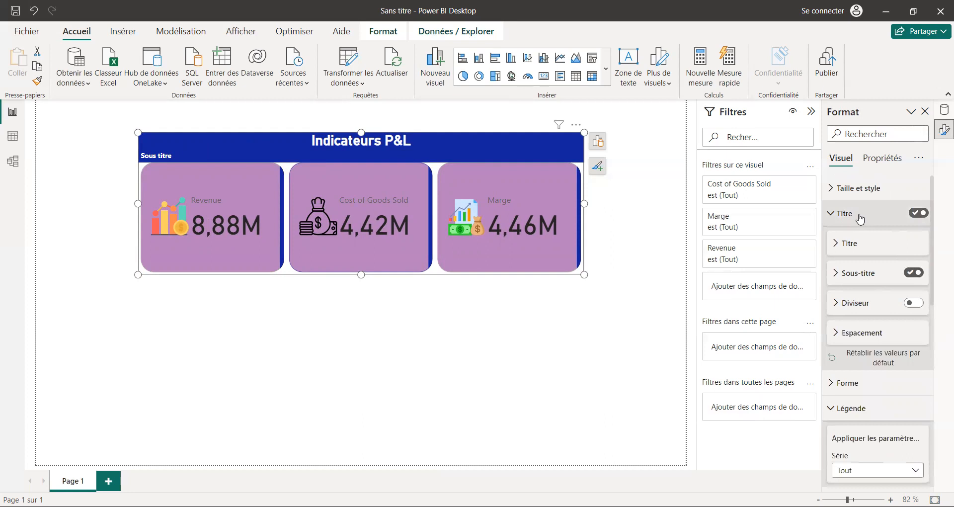
scroll(932, 223, down, 1)
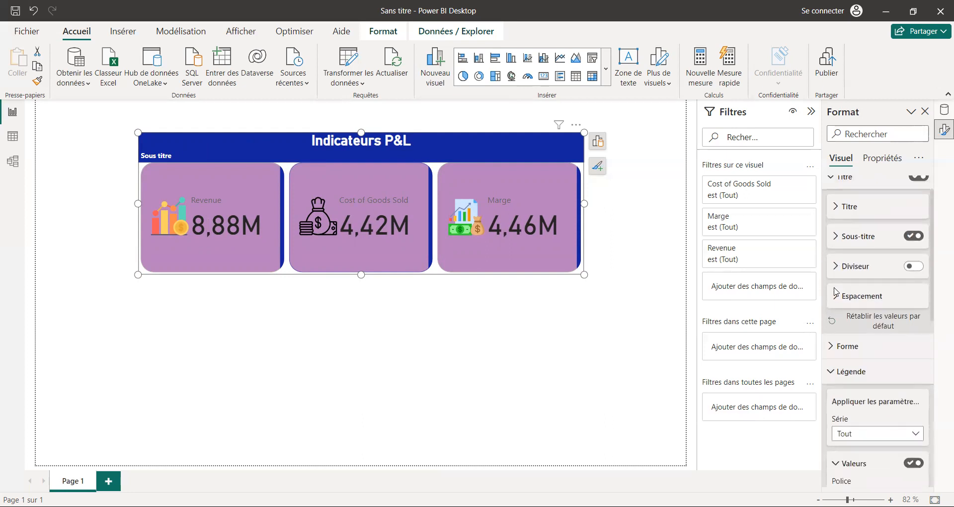
click(836, 207)
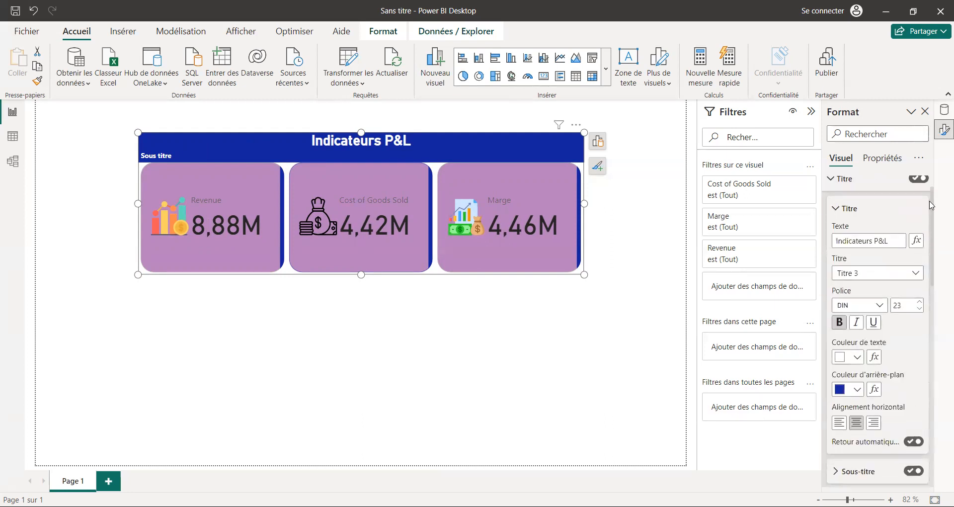
scroll(875, 219, up, 1)
click(829, 214)
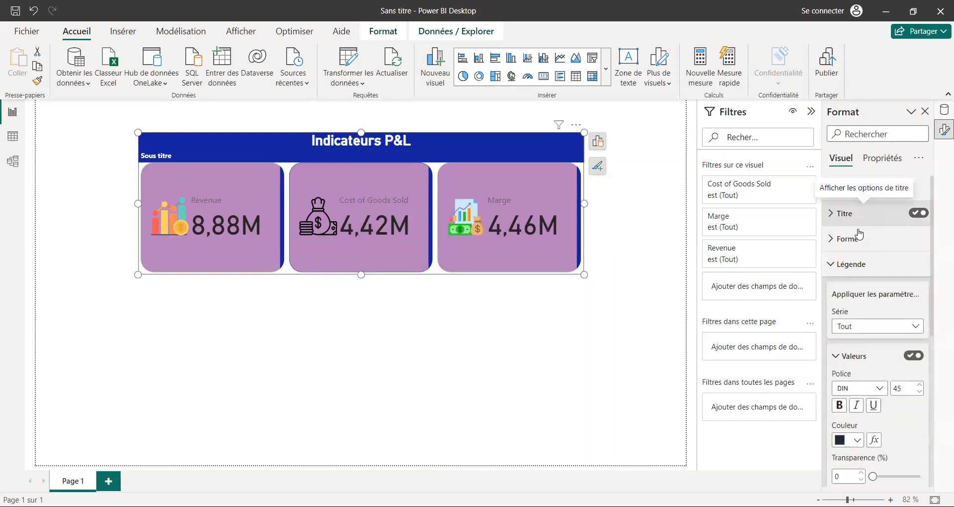
click(830, 262)
Set the cards' orientation to Verticale in the Disposition settings
click(849, 290)
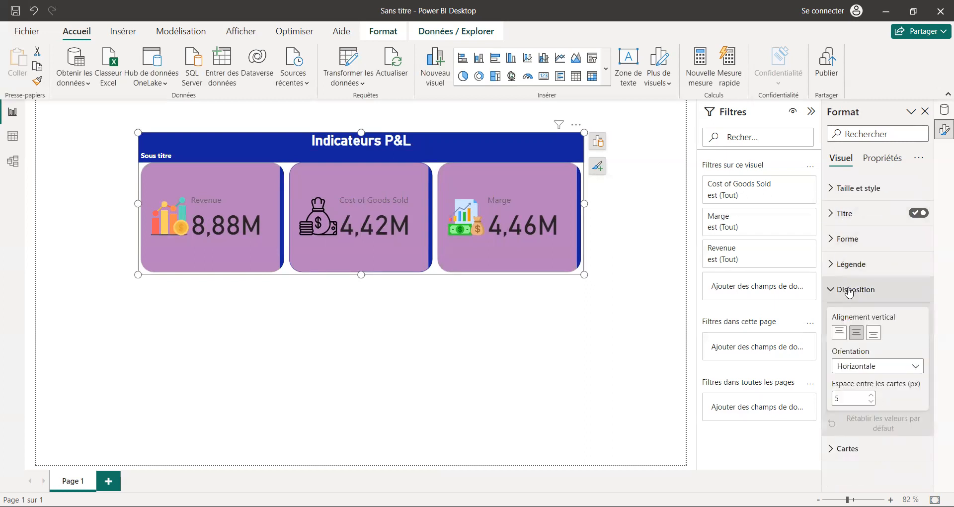
click(867, 368)
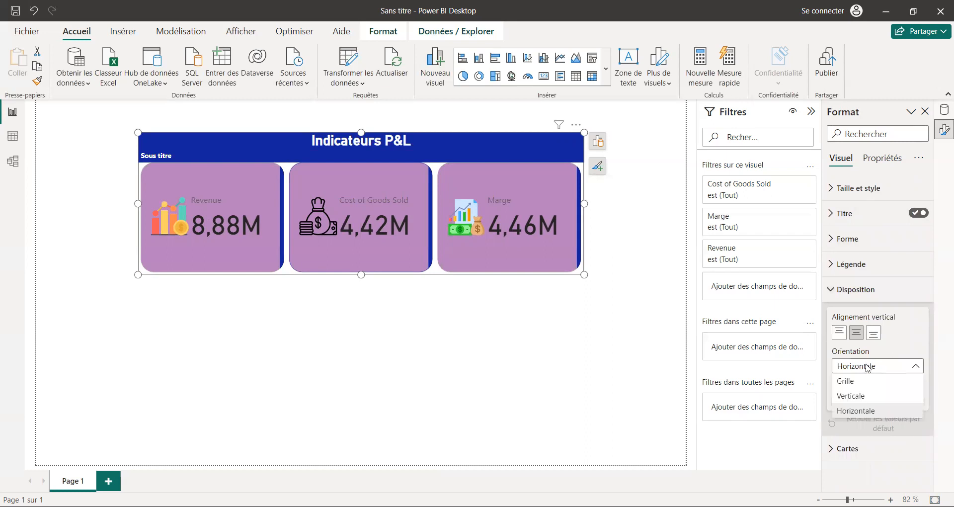
click(854, 396)
Reshape the card visual into a tall, narrow column and move it to the left edge of the page
click(586, 297)
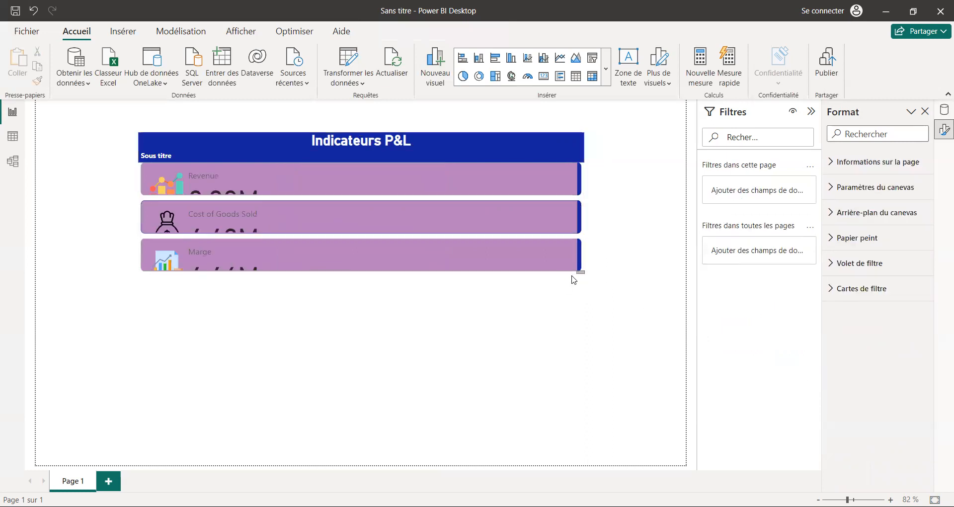
click(575, 272)
drag(578, 272, 315, 414)
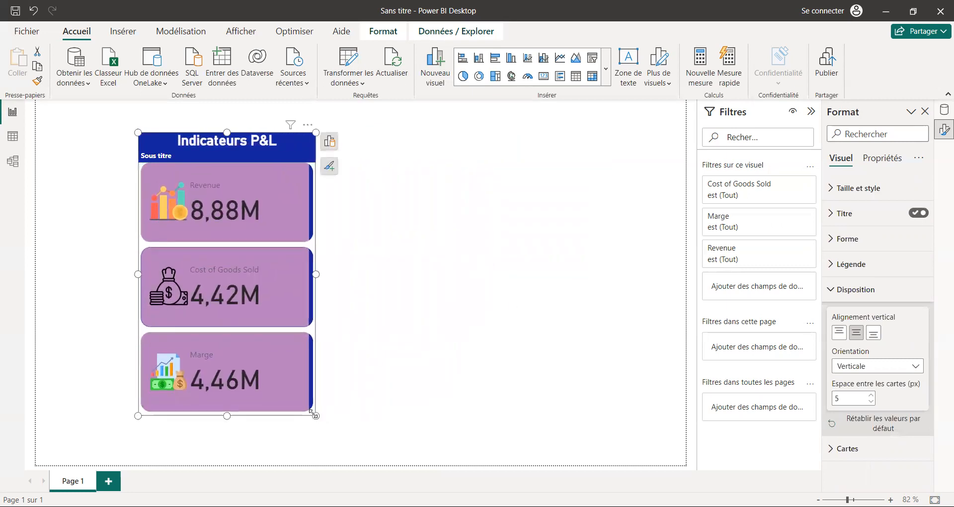
drag(288, 413, 196, 409)
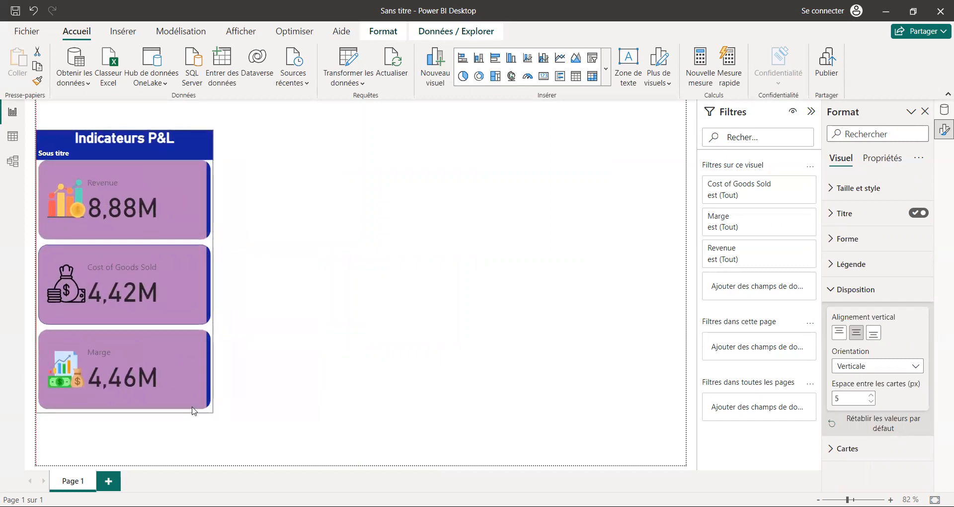
Set the orientation to Horizontale, reshape the visual into a wide, shorter banner at the page's upper-right corner, and collapse the Disposition settings
click(863, 365)
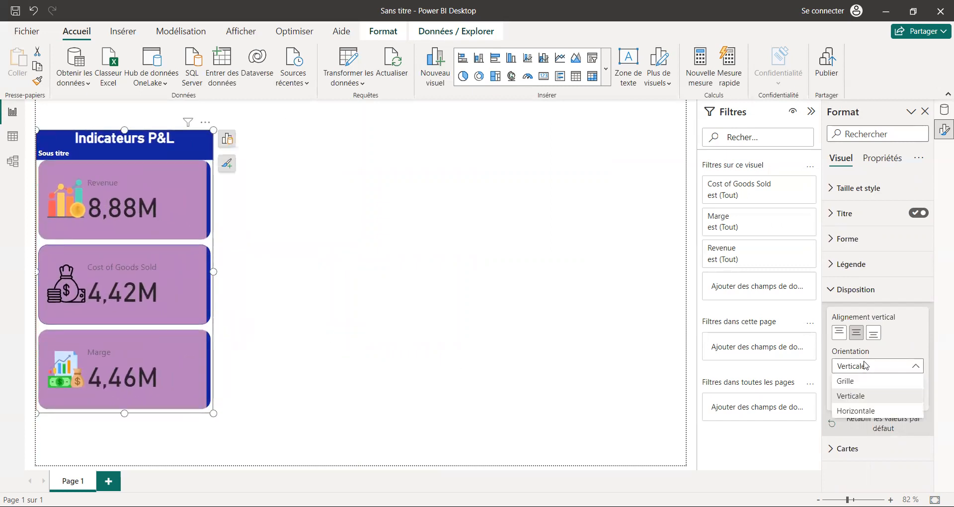
click(857, 410)
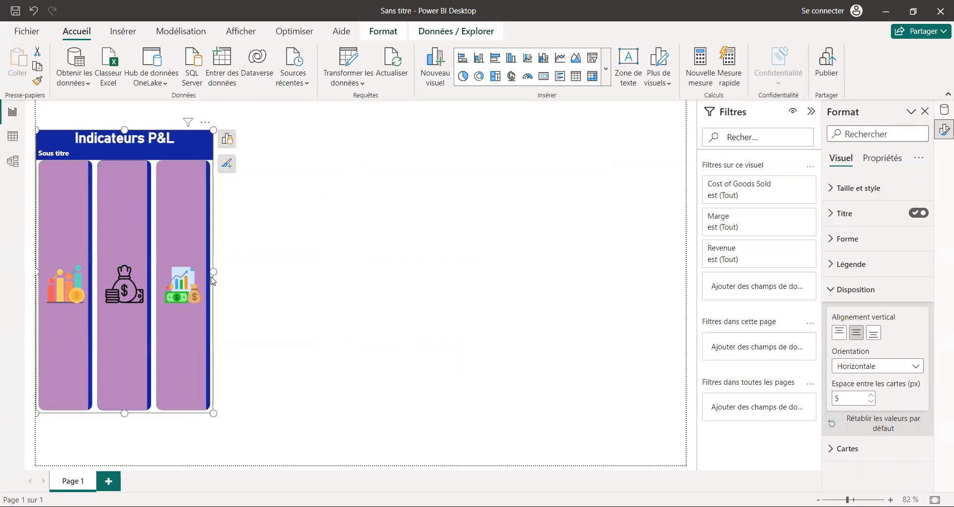
drag(212, 272, 609, 272)
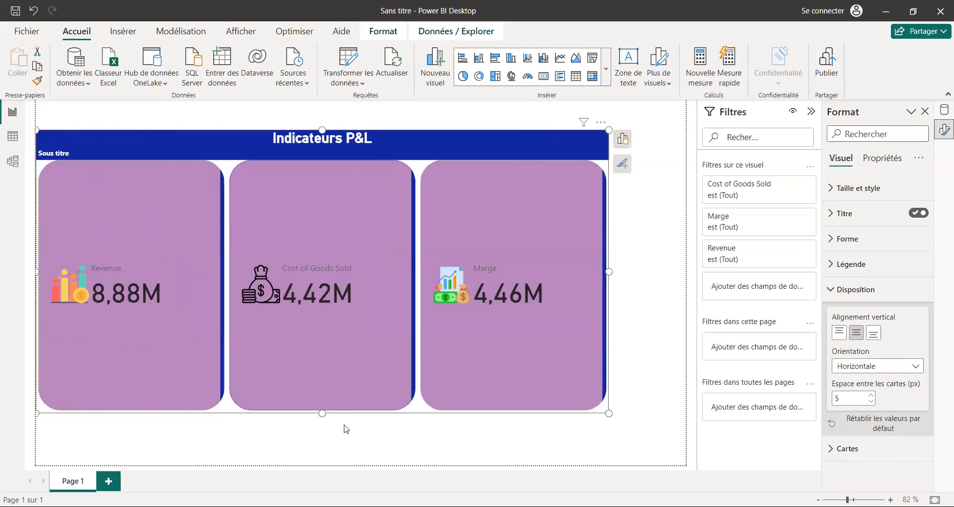
drag(323, 413, 490, 257)
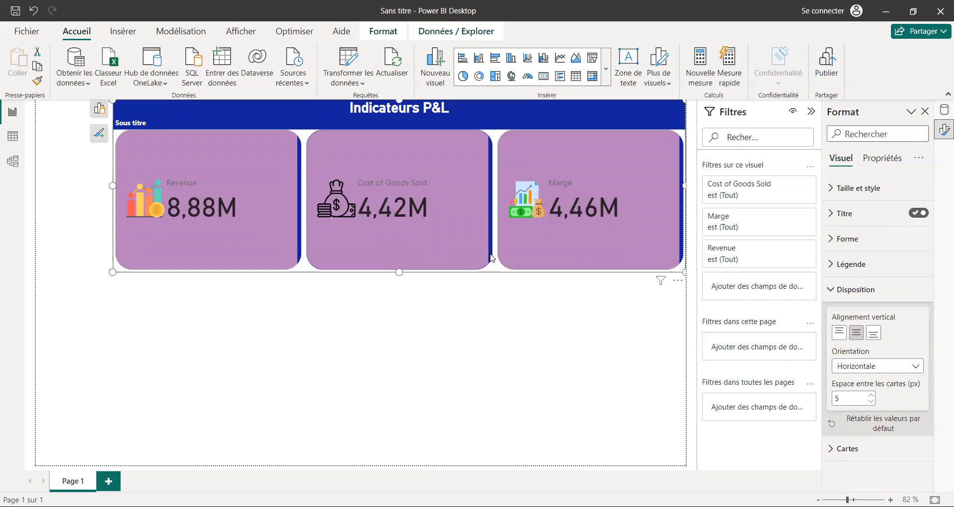
click(829, 290)
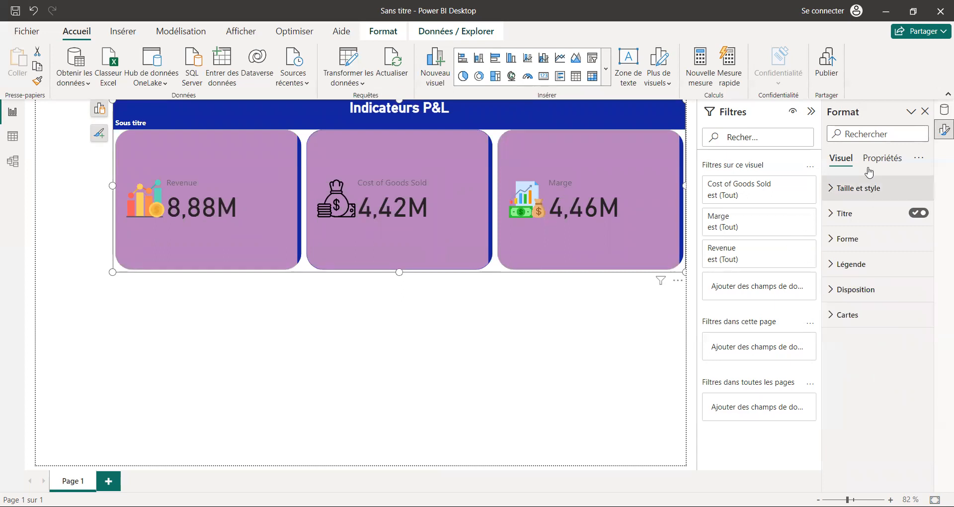